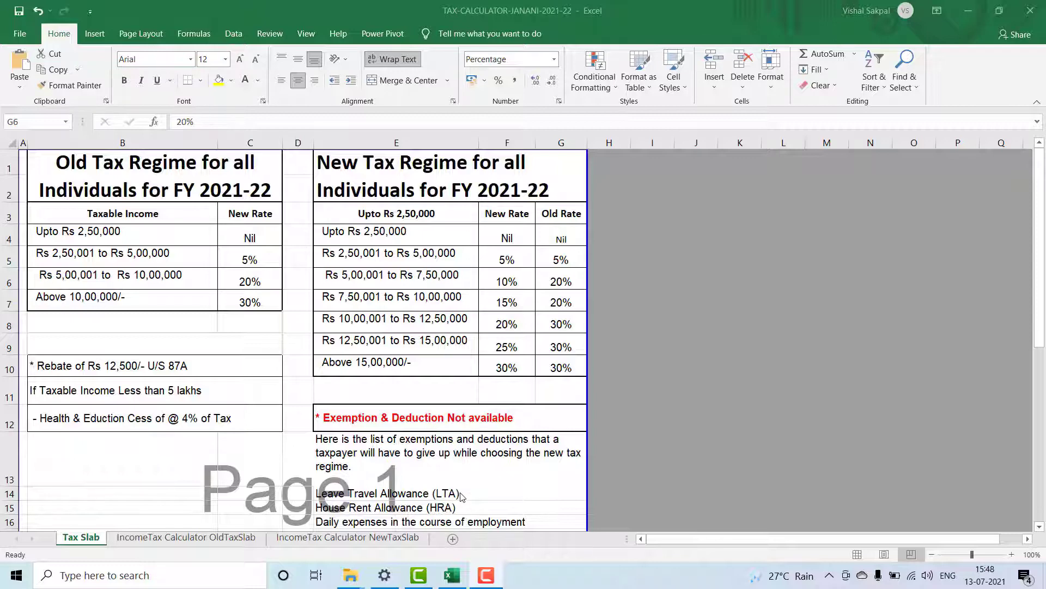
# Step: Review the Tax Slab sheet's old and new regime rates, unavailable exemptions and deductions, and points to remember for the new regime
pyautogui.scroll(-1, 466, 506)
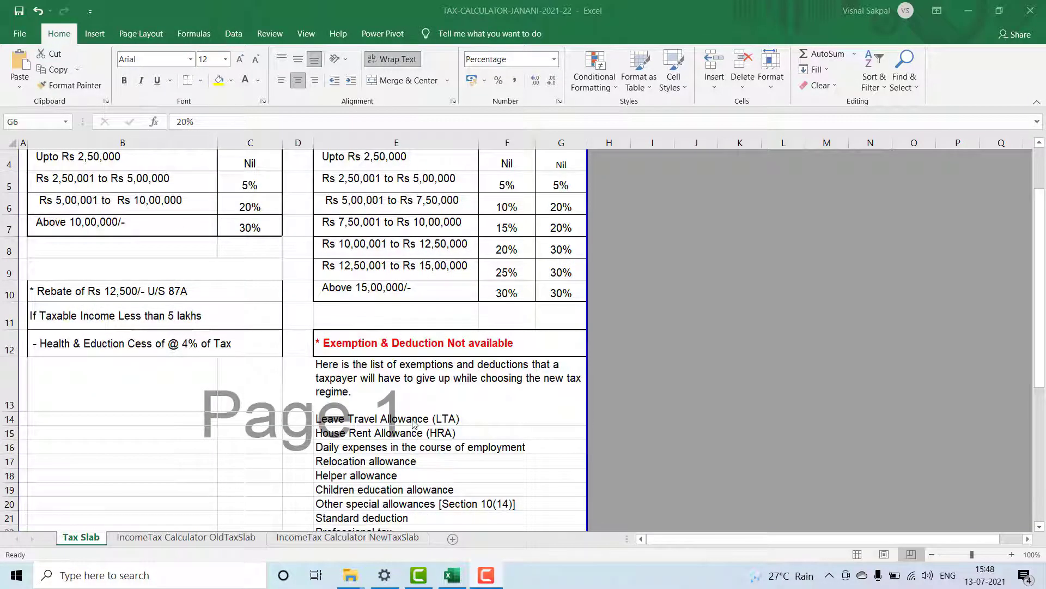
pyautogui.scroll(-1, 410, 496)
pyautogui.scroll(-1, 406, 485)
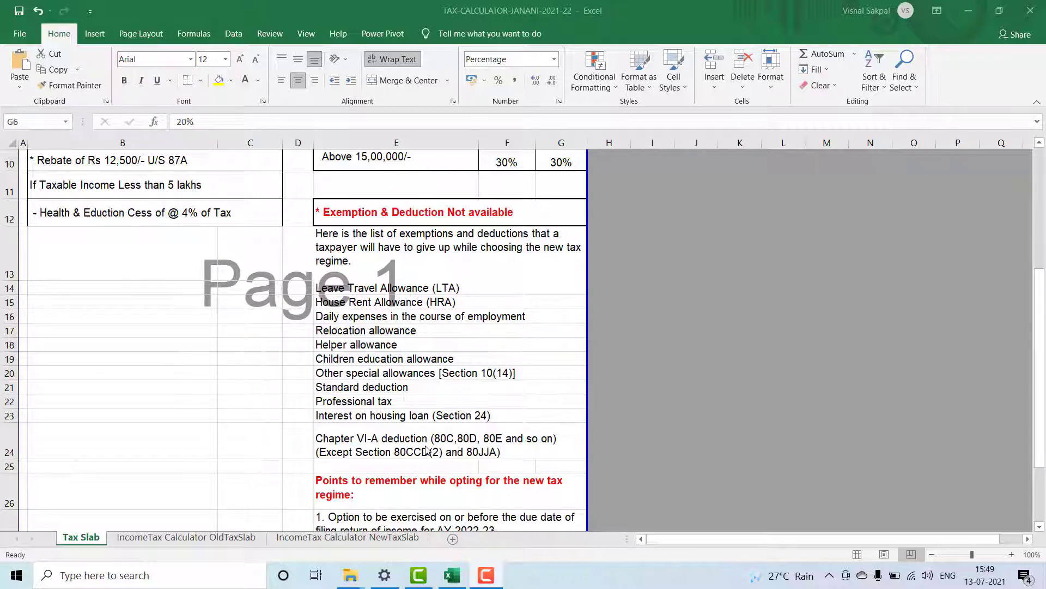
pyautogui.scroll(3, 429, 450)
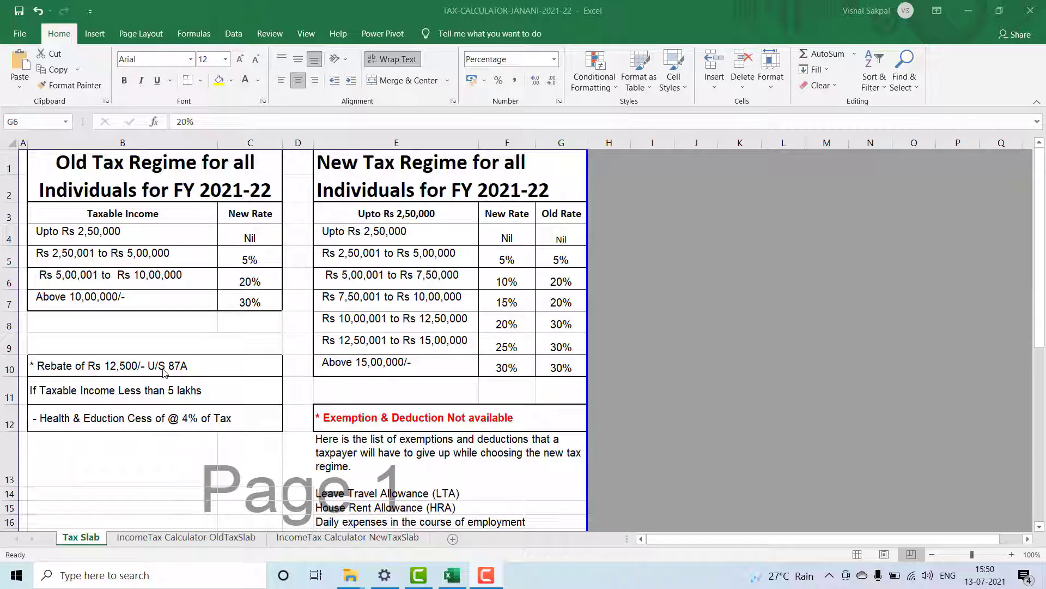
pyautogui.scroll(-6, 164, 371)
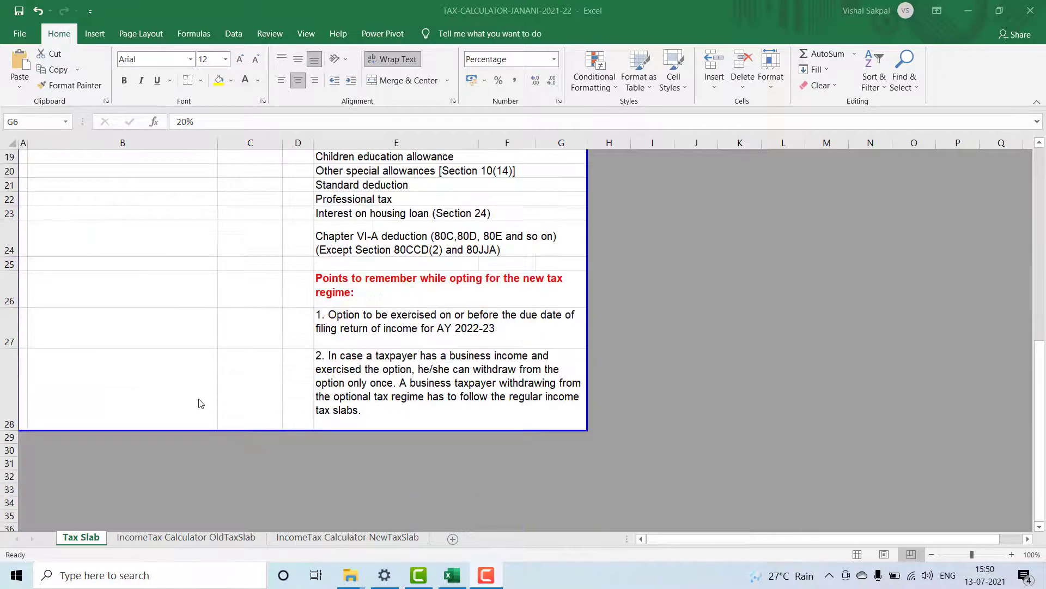
pyautogui.scroll(6, 201, 402)
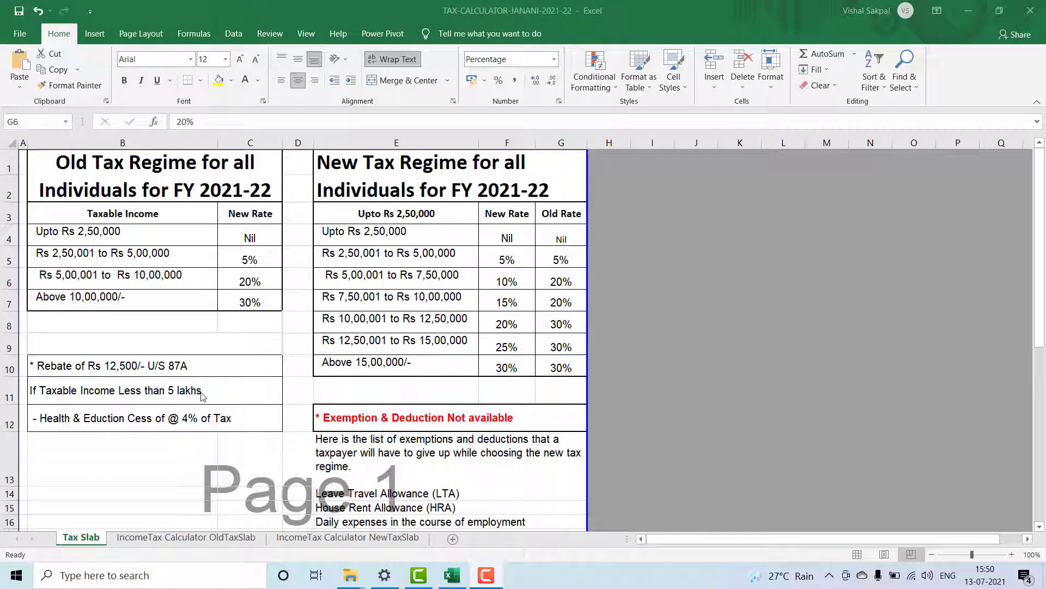
# Step: Open the IncomeTax Calculator OldTaxSlab sheet and choose Male as the income tax payee type
pyautogui.click(220, 539)
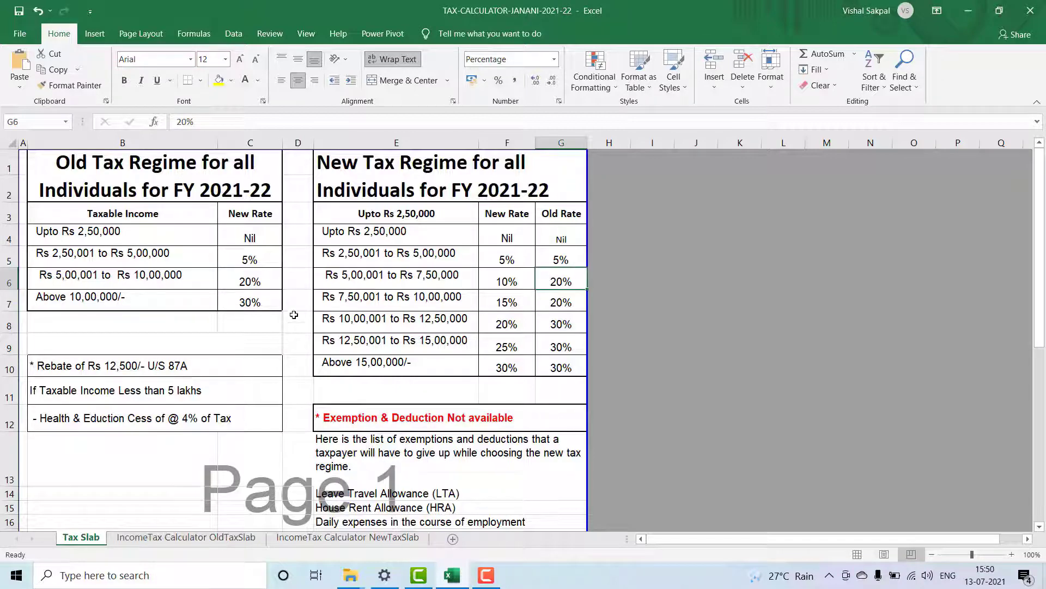
pyautogui.hotkey('ctrl', 'pagedown')
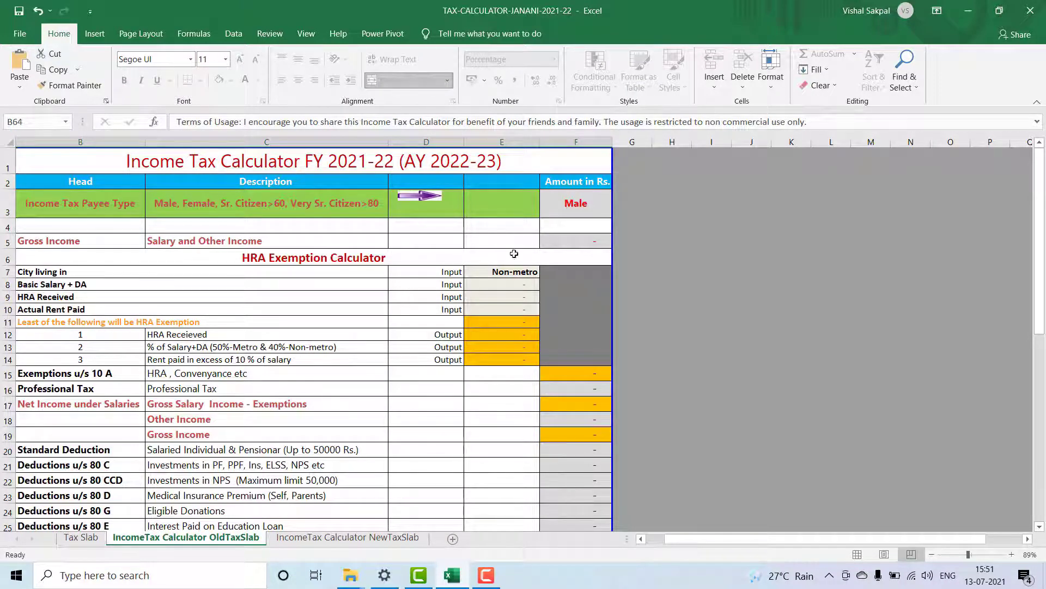
pyautogui.click(560, 212)
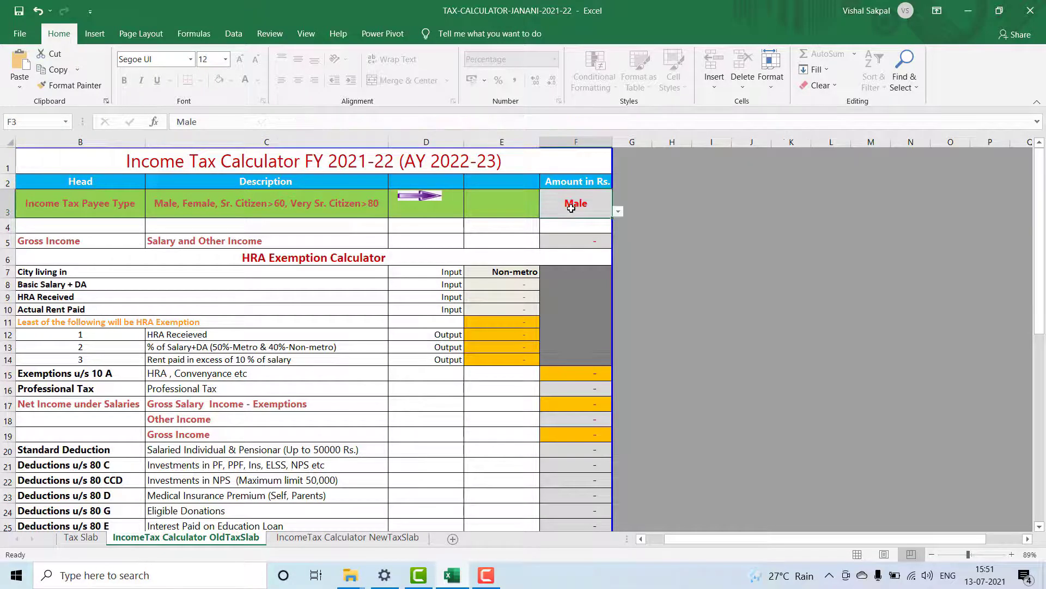
pyautogui.click(618, 212)
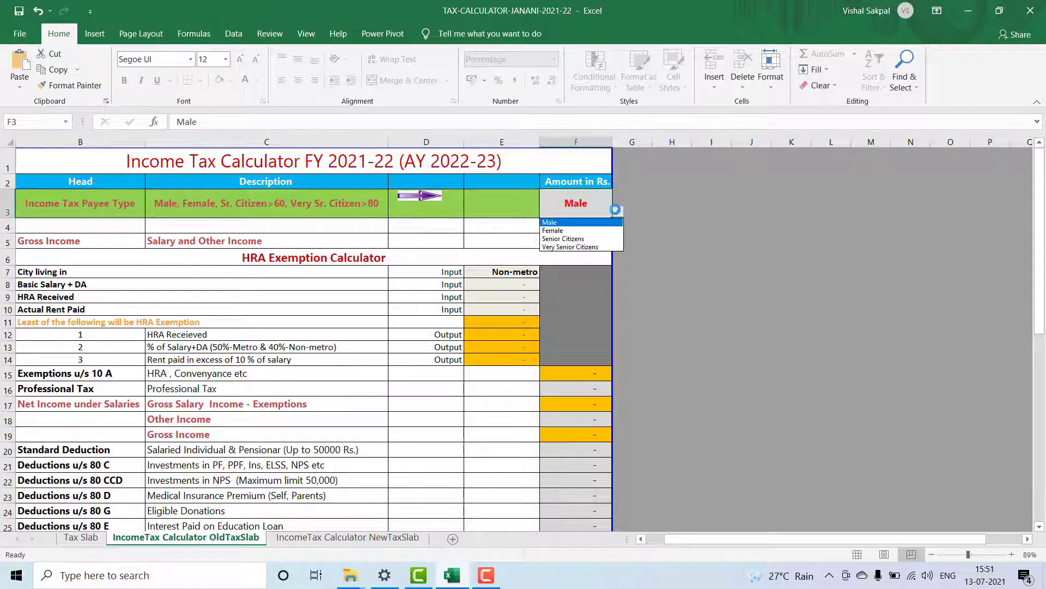
pyautogui.click(579, 224)
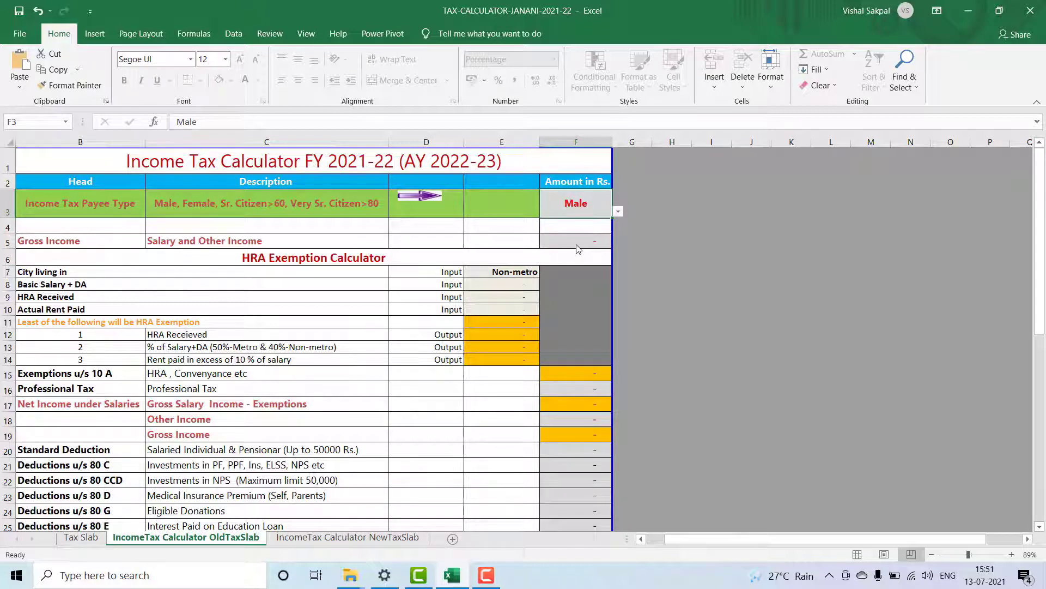
# Step: Enter 960000 as the Gross Income amount for salary and other income
pyautogui.click(579, 246)
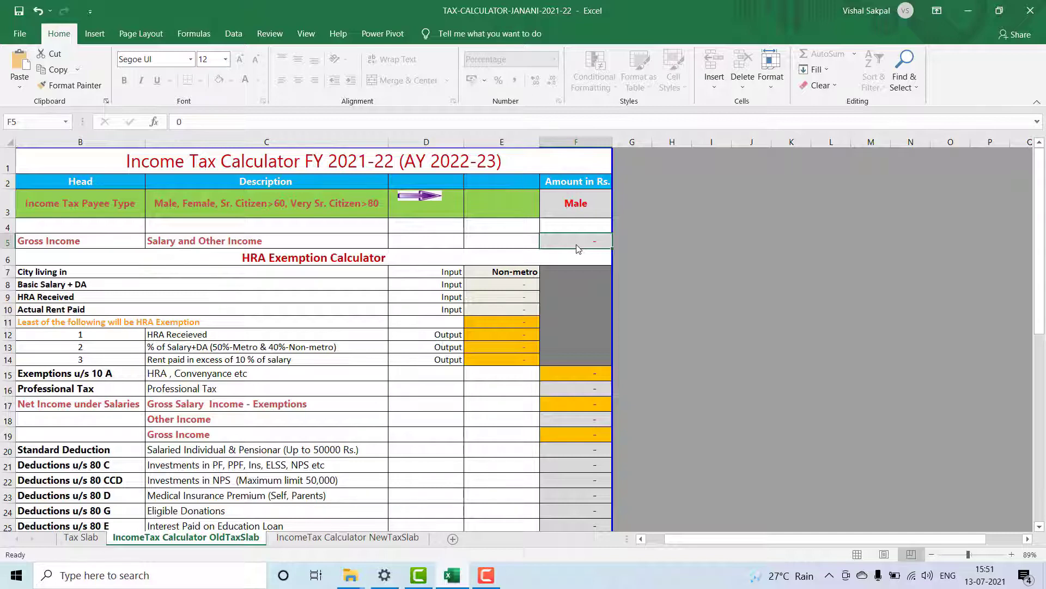
pyautogui.write('960')
pyautogui.write('000')
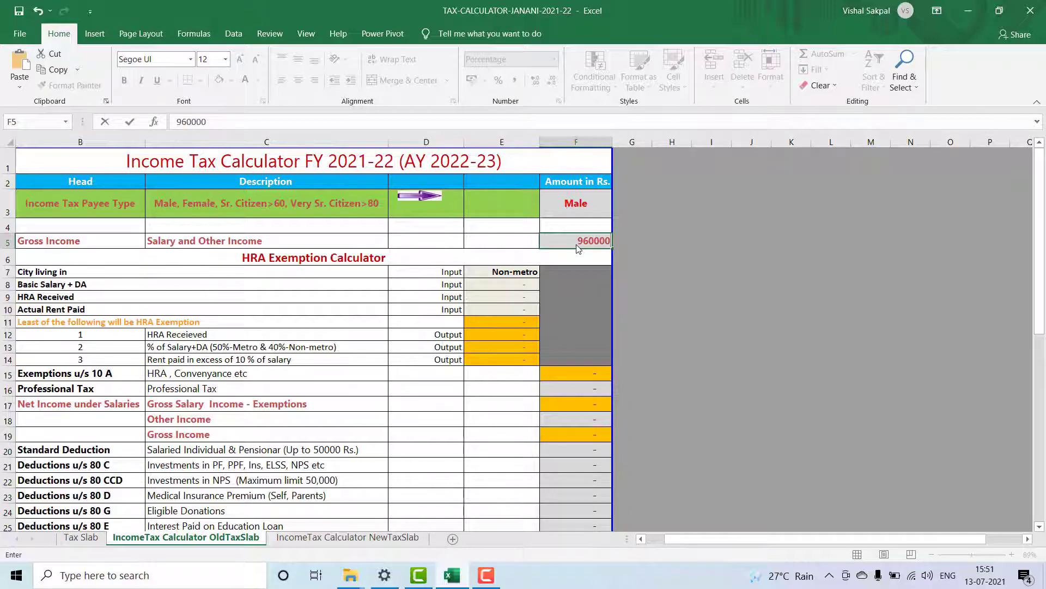
pyautogui.press('Return')
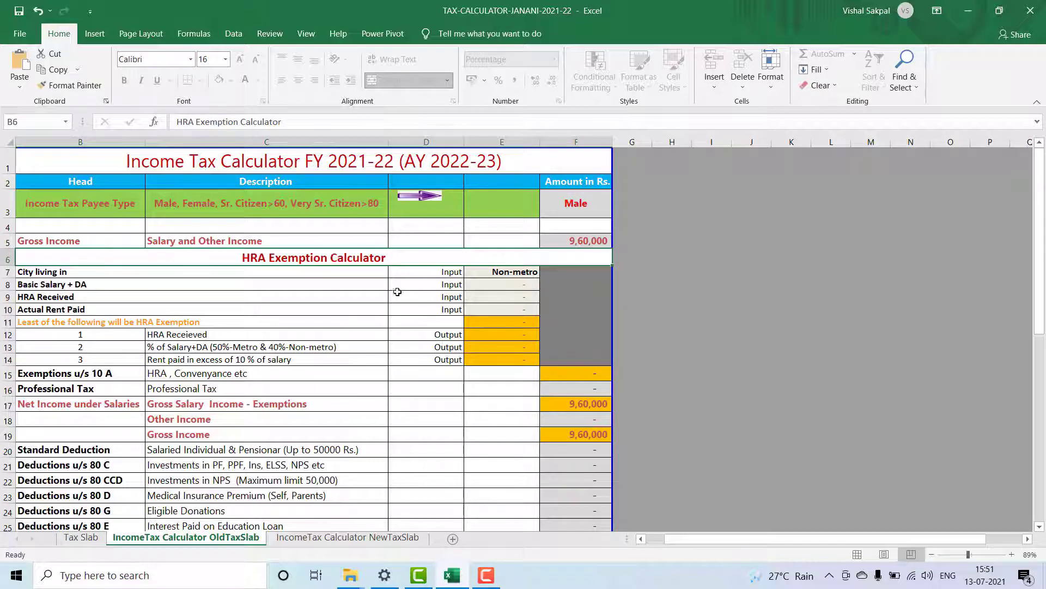
# Step: In the HRA Exemption Calculator, set the city living in to Metro and Basic Salary + DA to 480000
pyautogui.click(521, 274)
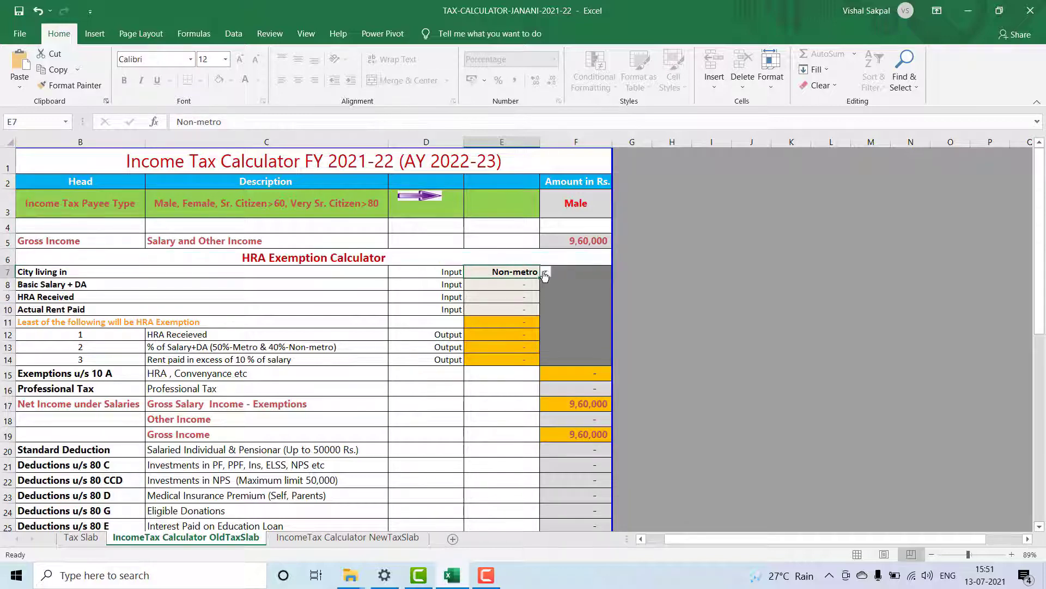
pyautogui.click(545, 272)
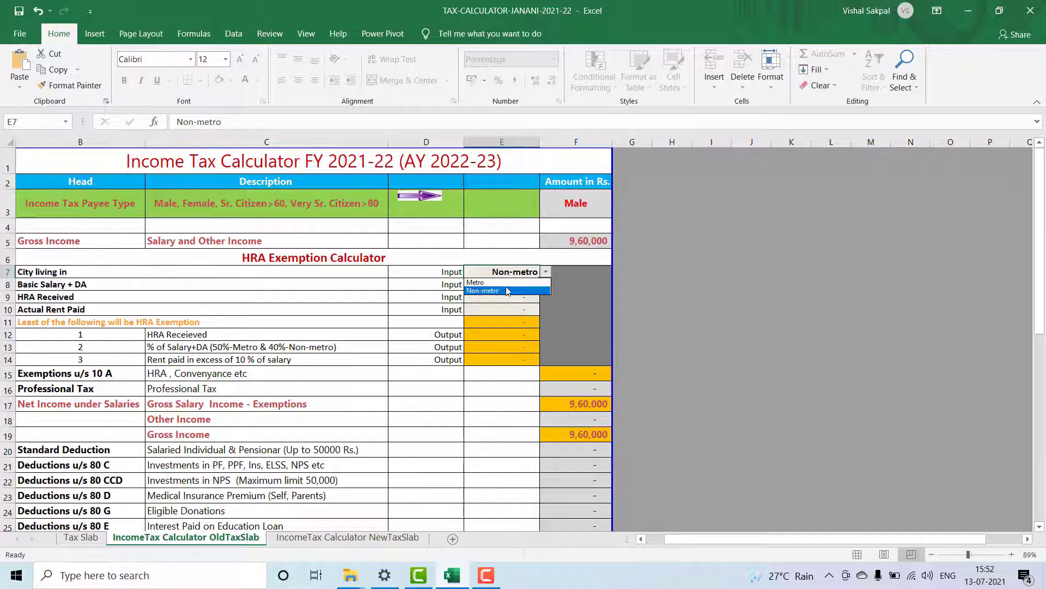
pyautogui.click(504, 283)
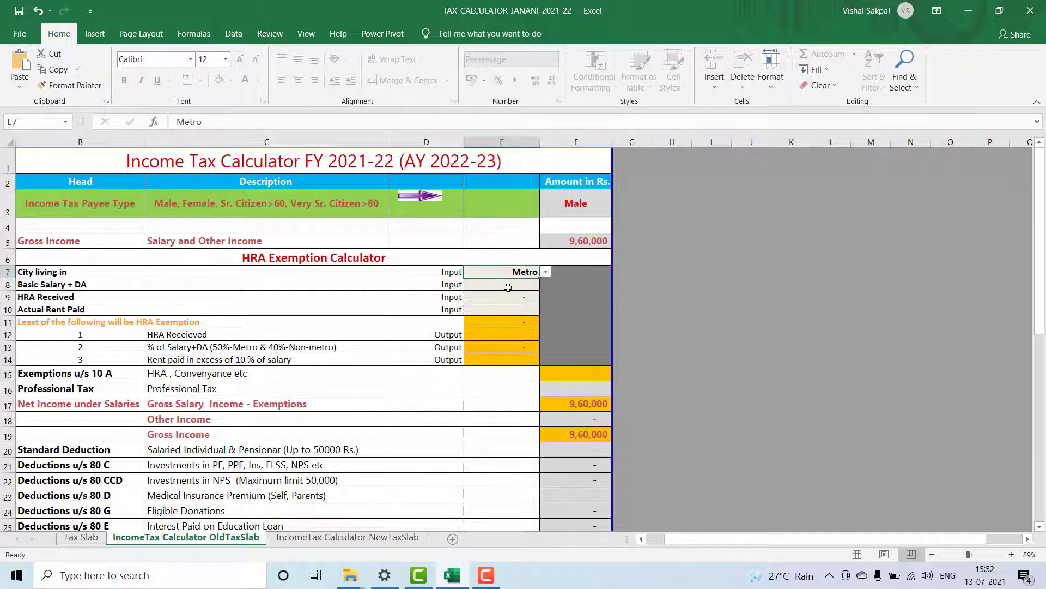
pyautogui.click(508, 285)
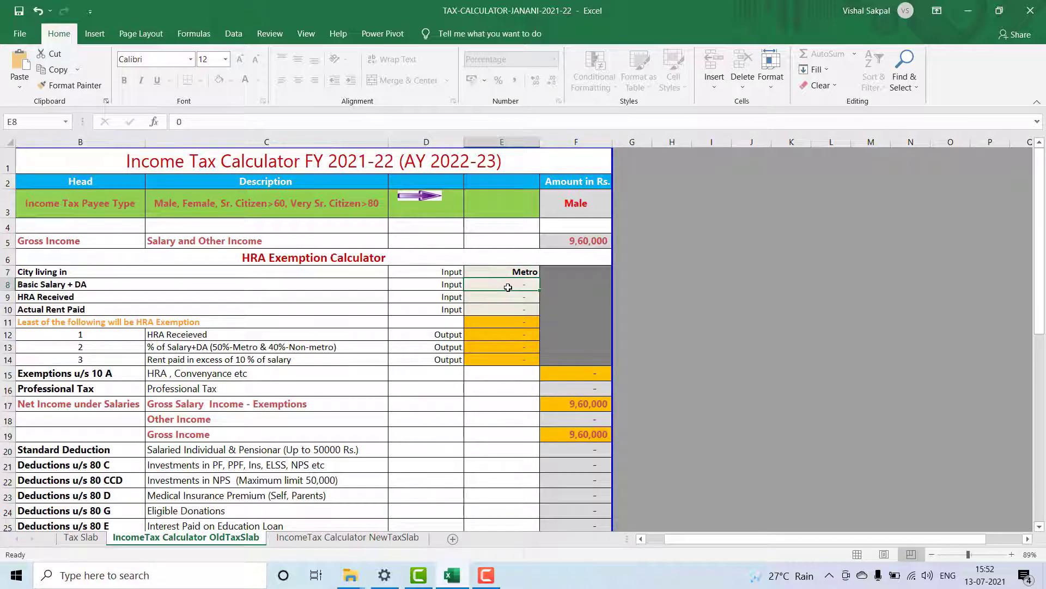
pyautogui.write('480000')
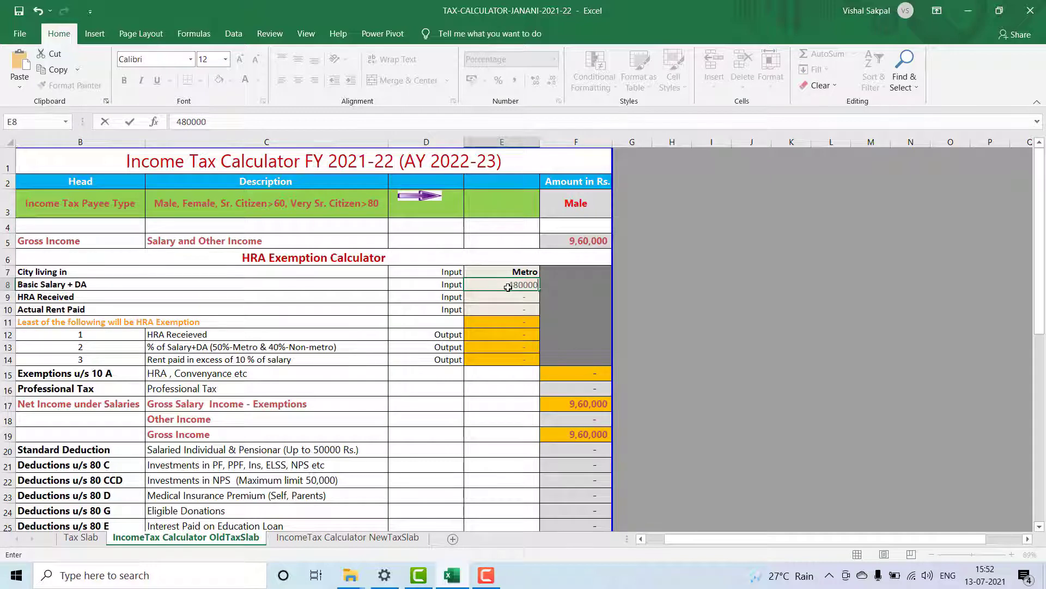
pyautogui.press('Return')
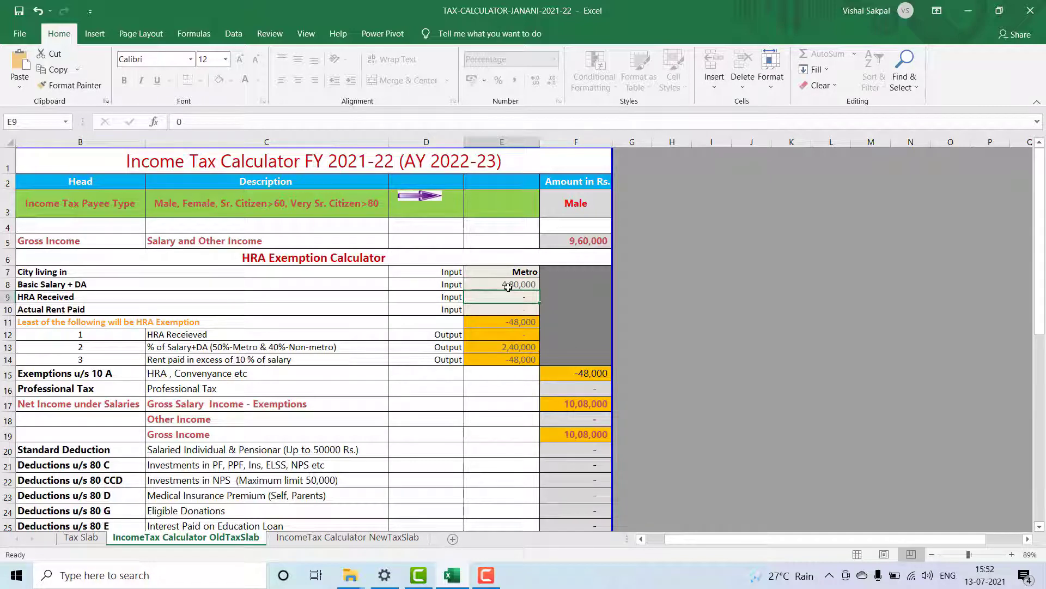
# Step: Enter 240000 as HRA Received and 1,80,000 as Actual Rent Paid in the HRA Exemption Calculator
pyautogui.write('24')
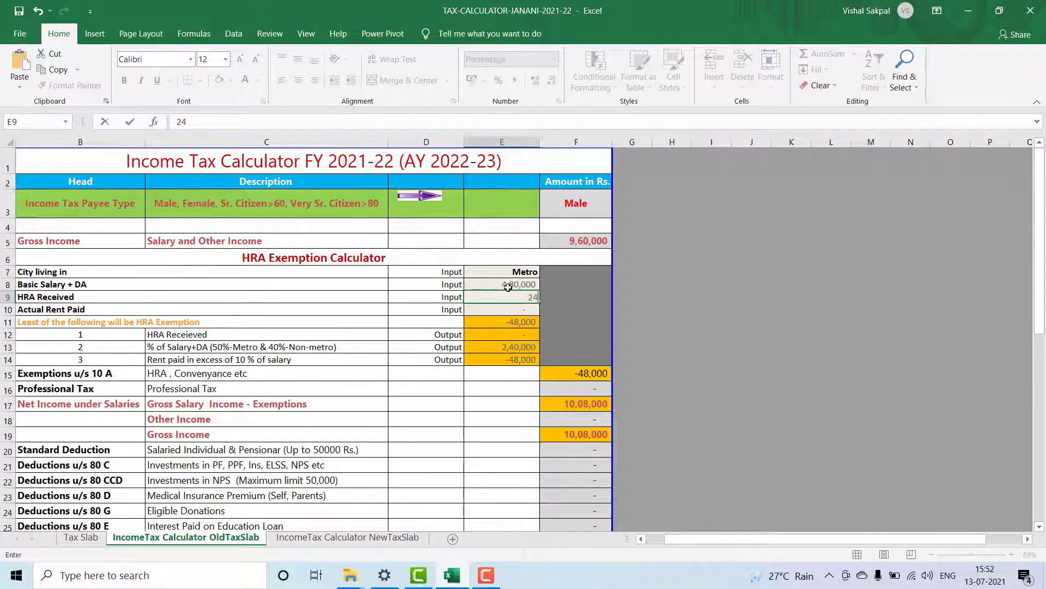
pyautogui.write('0000')
pyautogui.press('Return')
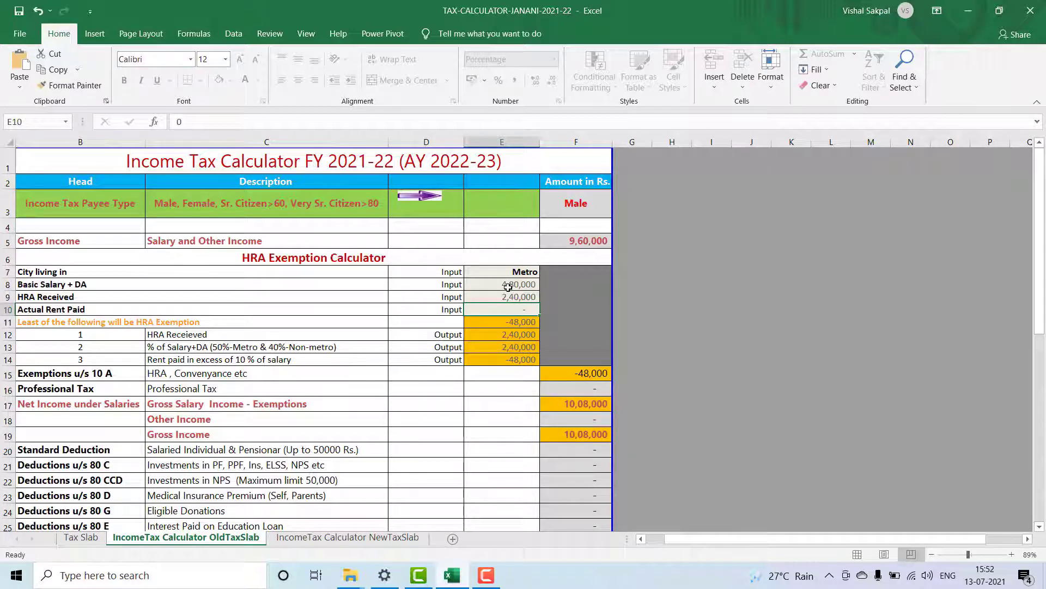
pyautogui.write('1')
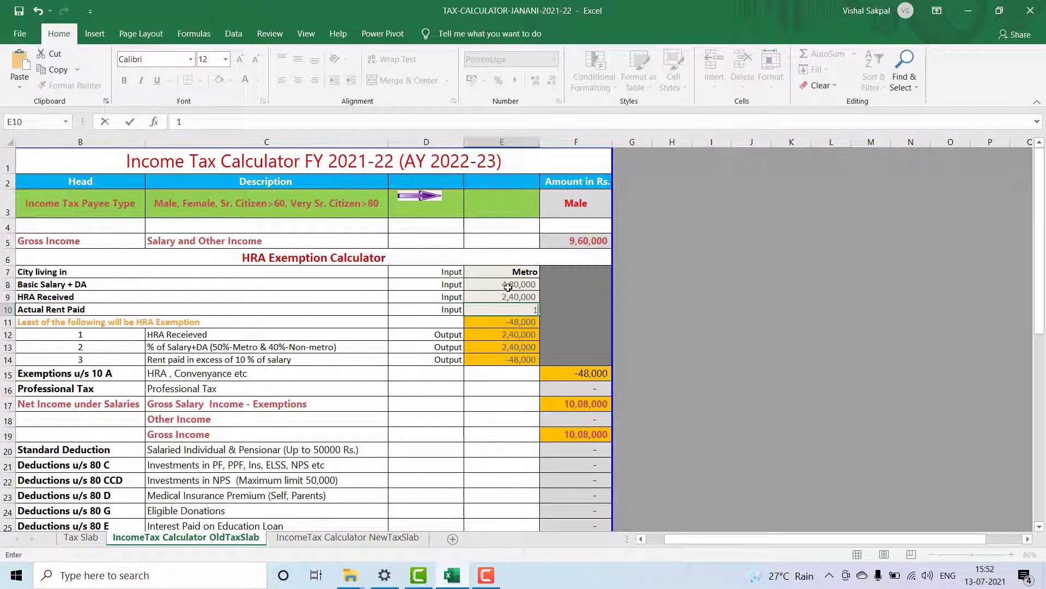
pyautogui.write(',80,000000')
pyautogui.press('Return')
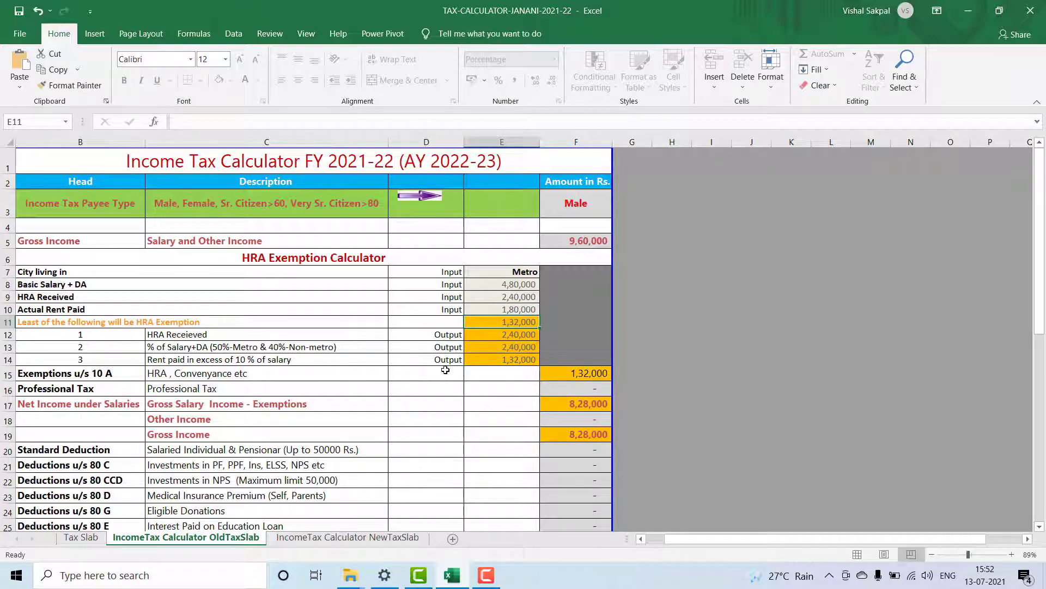
# Step: Check the three HRA outputs and the exemption u/s 10 A, and set Professional Tax to 2500
pyautogui.moveTo(499, 334); pyautogui.dragTo(498, 365)
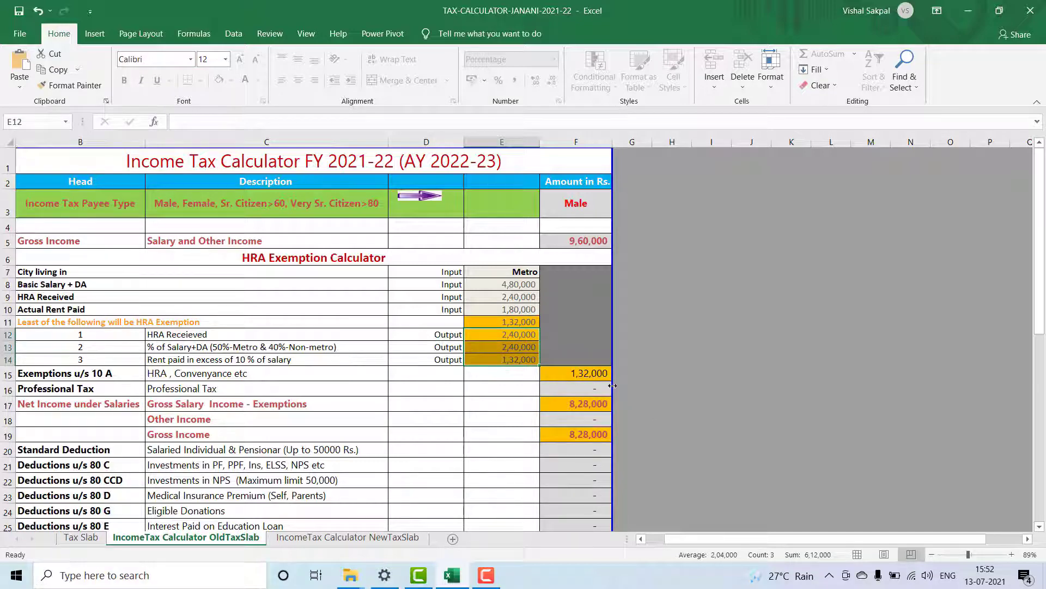
pyautogui.click(597, 374)
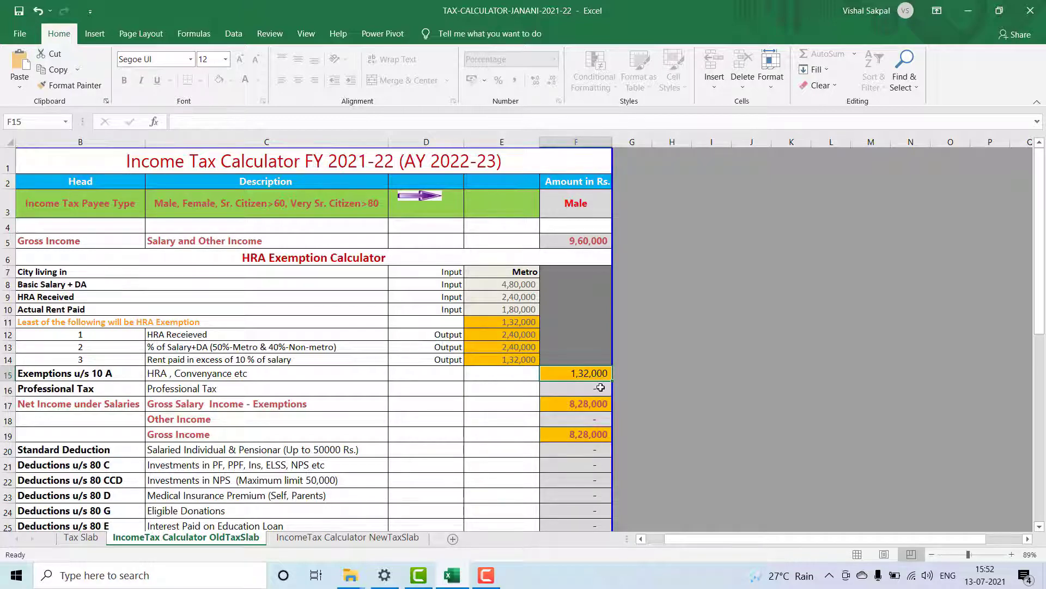
pyautogui.click(600, 389)
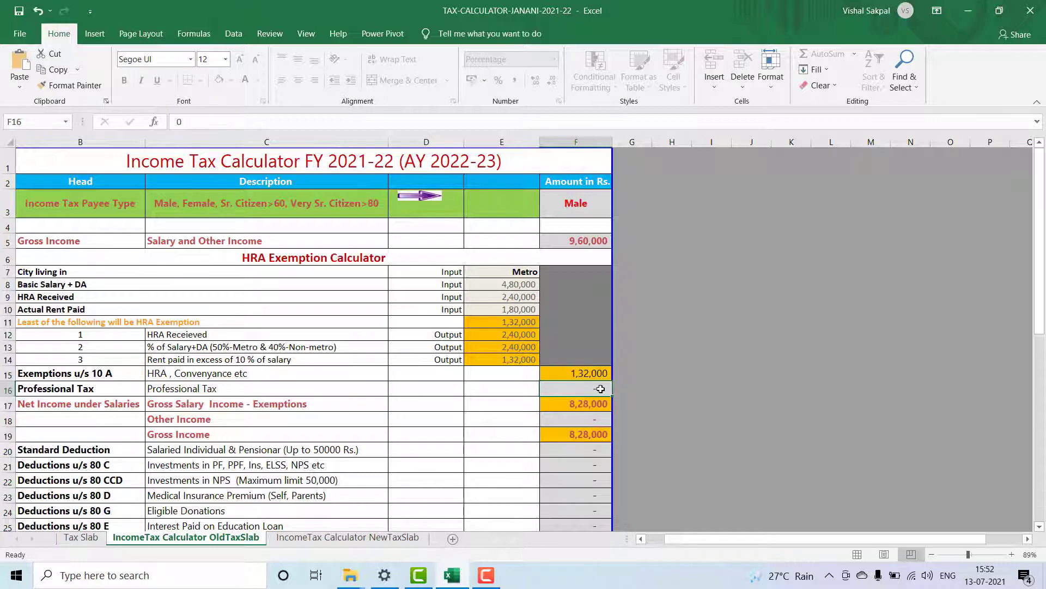
pyautogui.write('2500')
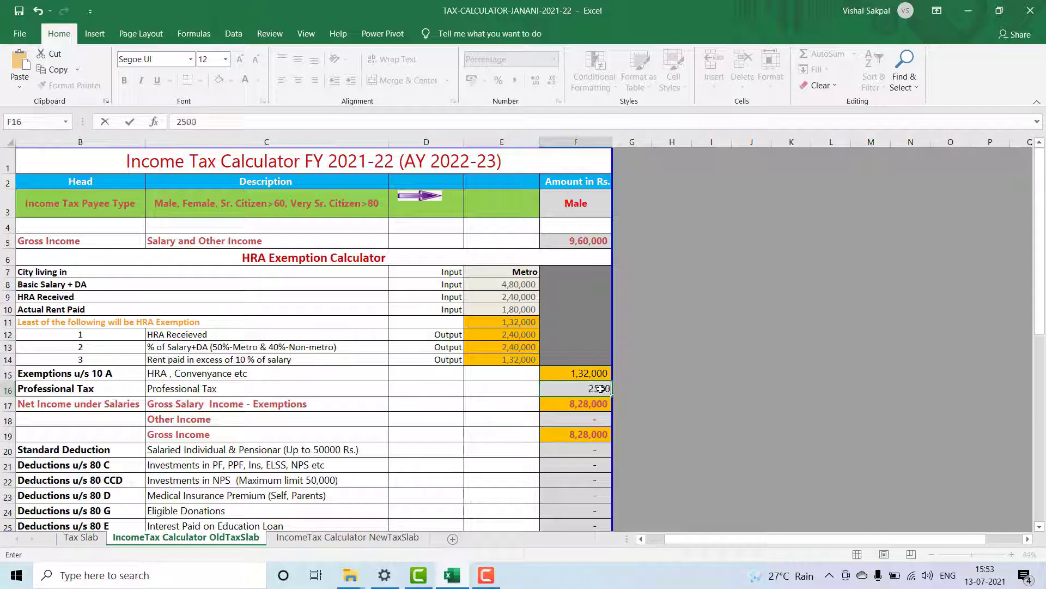
pyautogui.press('Return')
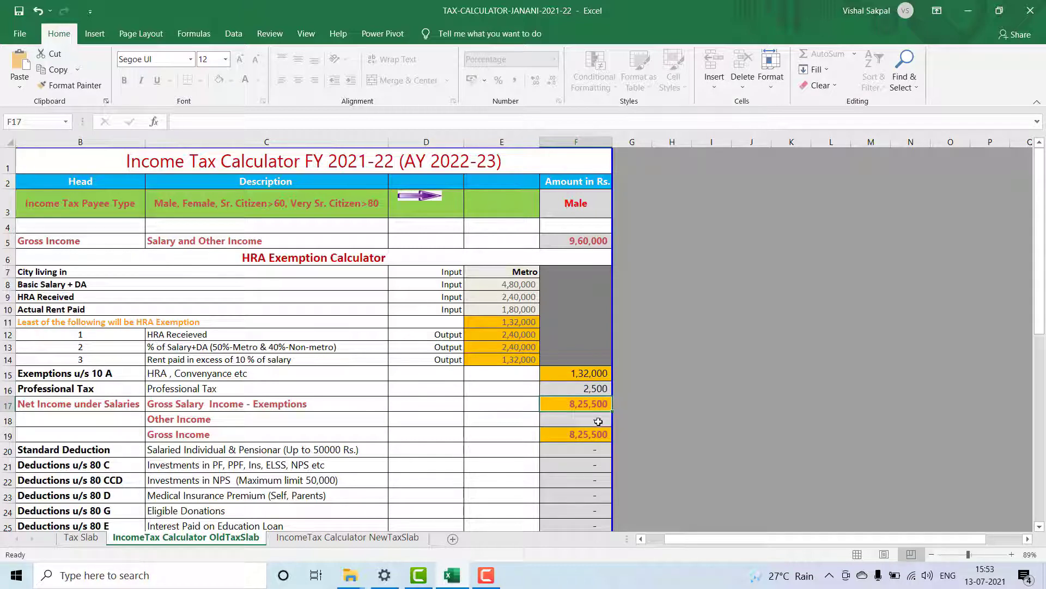
# Step: Set the Standard Deduction to 50000 and Deductions u/s 80 C to 1,50,000
pyautogui.click(596, 424)
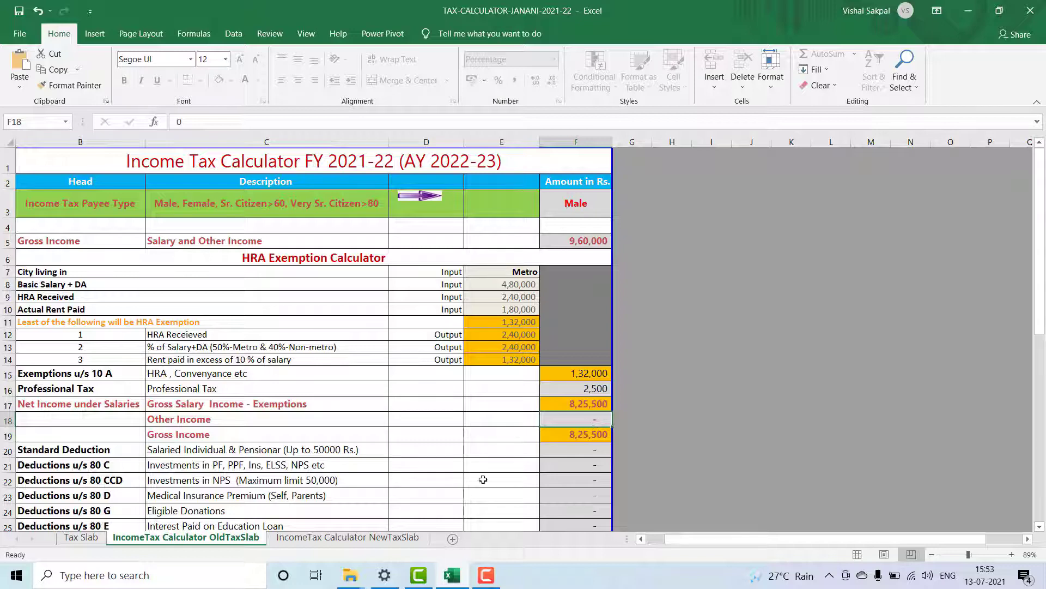
pyautogui.click(566, 449)
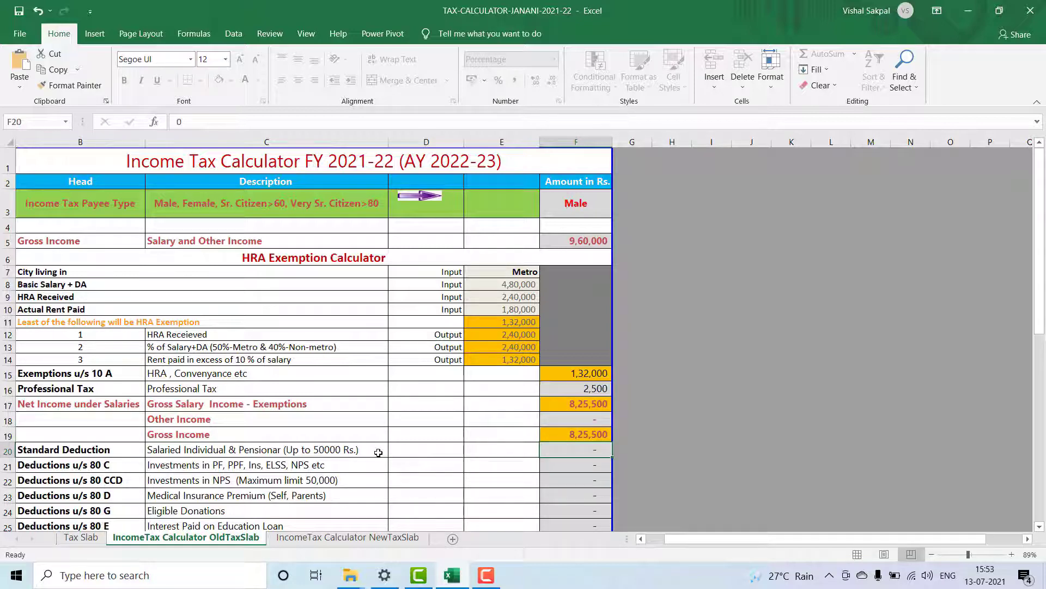
pyautogui.write('50000')
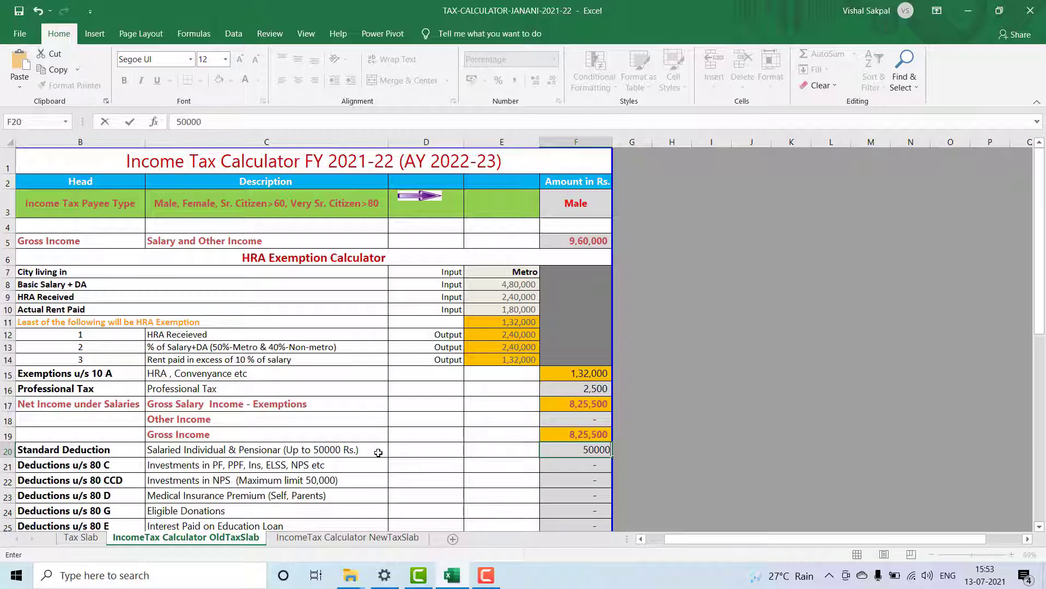
pyautogui.press('Return')
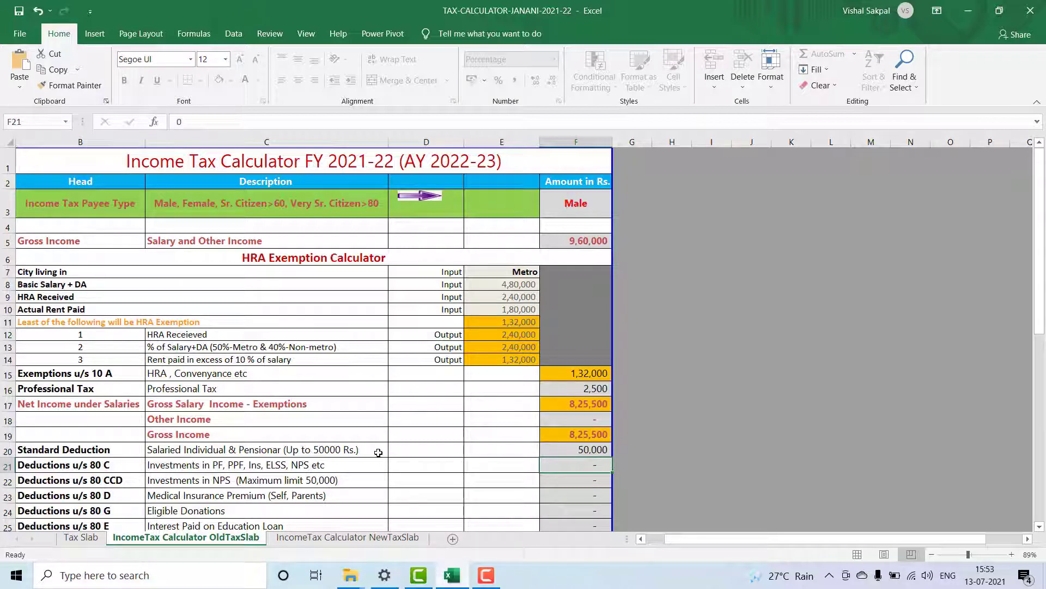
pyautogui.write('1')
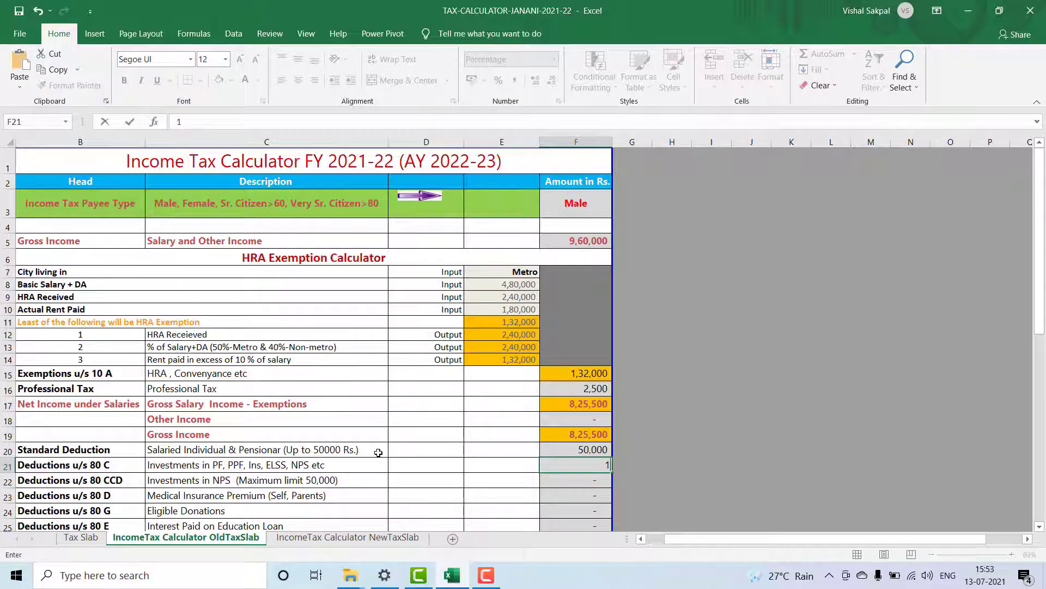
pyautogui.write(',50,000')
pyautogui.press('Return')
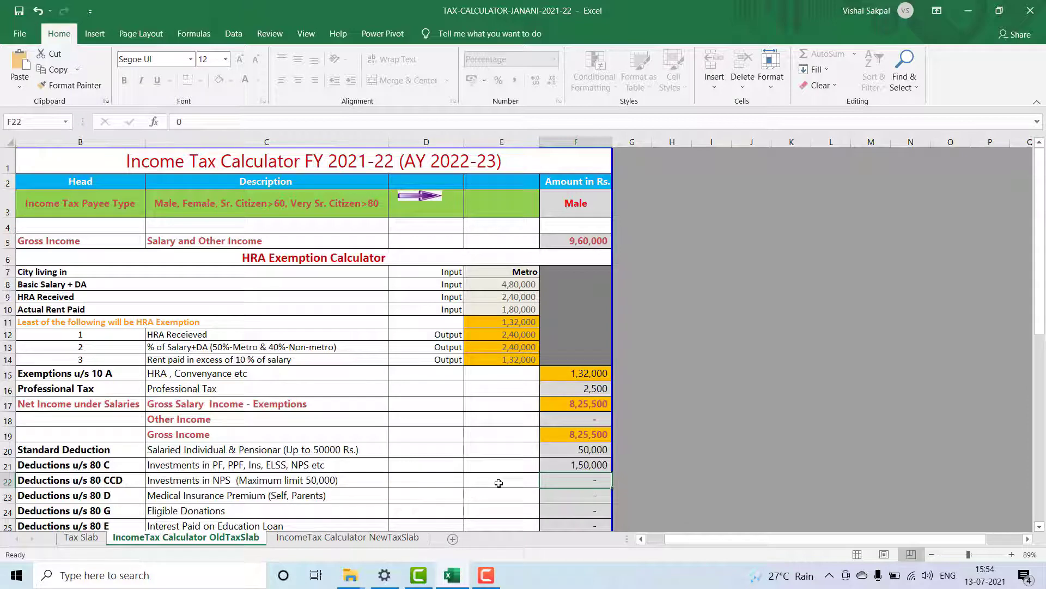
# Step: Set Deductions u/s 80 CCD for NPS to 50,000 and Deductions u/s 80 D for medical insurance to 24,500
pyautogui.write('5000')
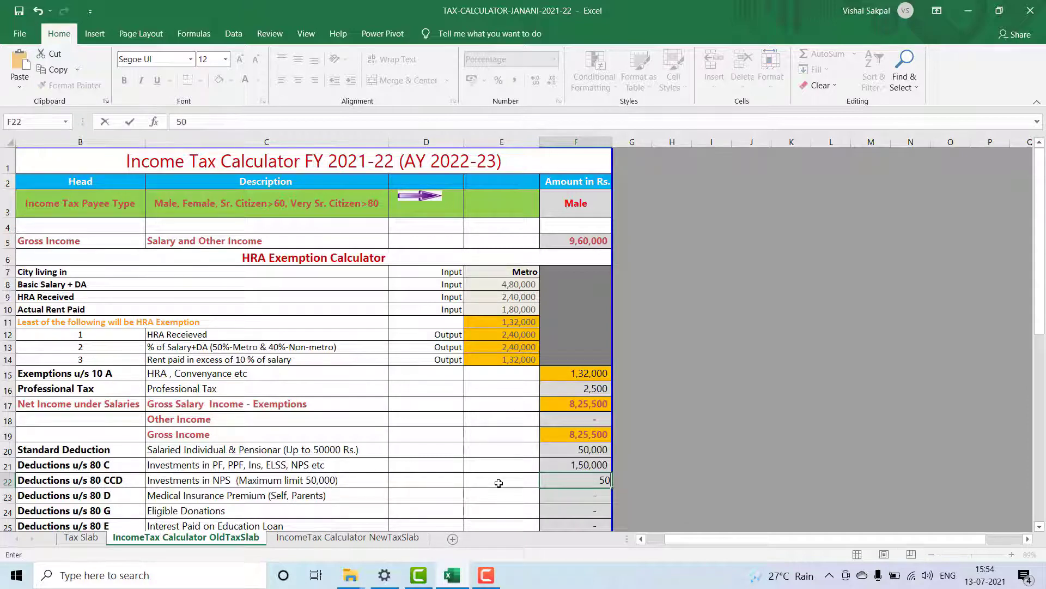
pyautogui.write('0')
pyautogui.press('Return')
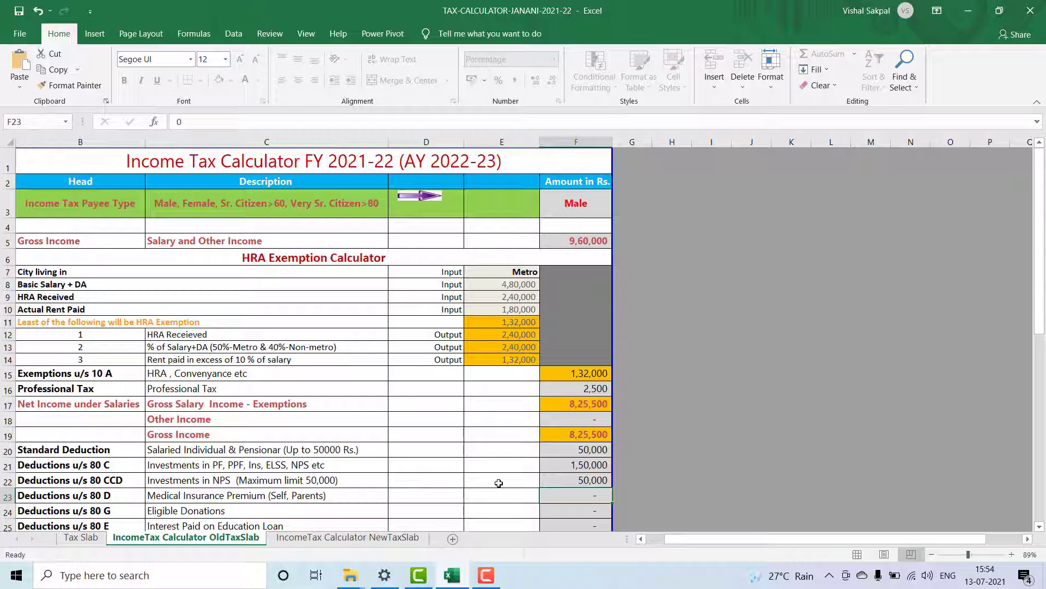
pyautogui.write('24500')
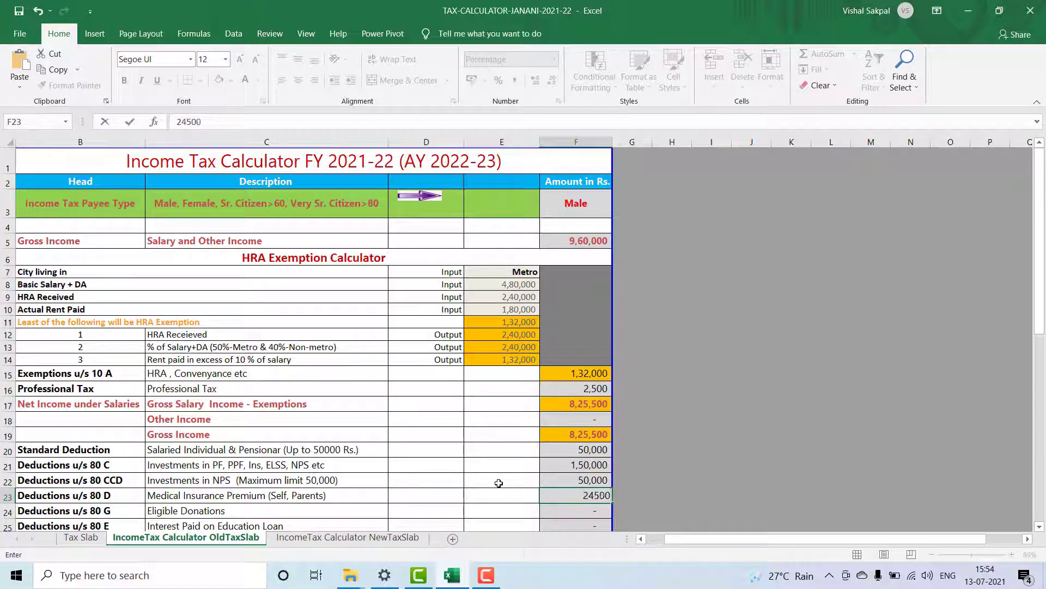
pyautogui.press('Return')
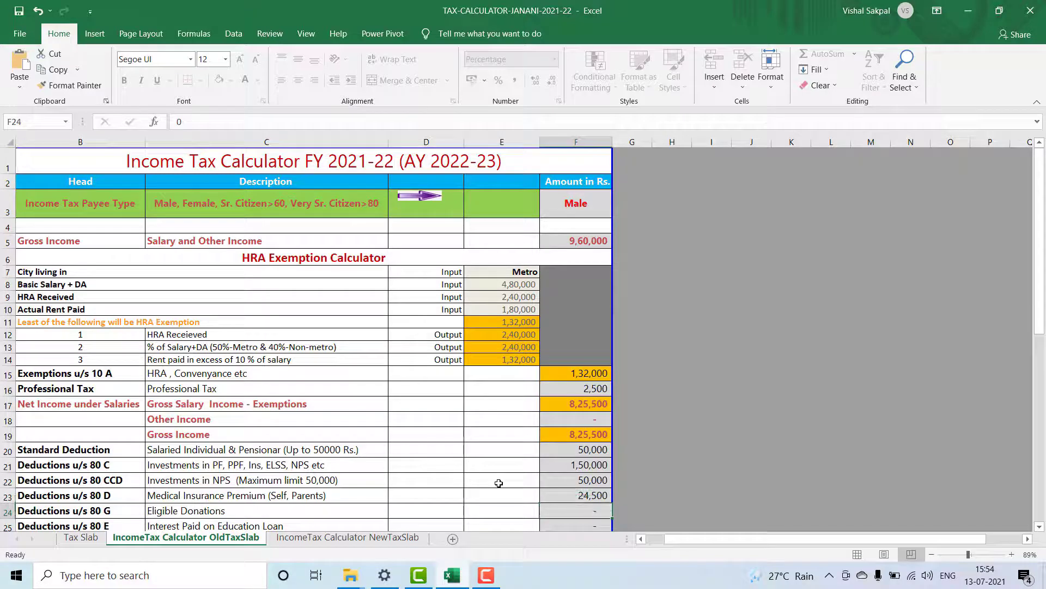
# Step: Go through the remaining deduction rows and set Tax Benefit u/s 24 for home loan interest to 1,47,500
pyautogui.scroll(-2, 499, 483)
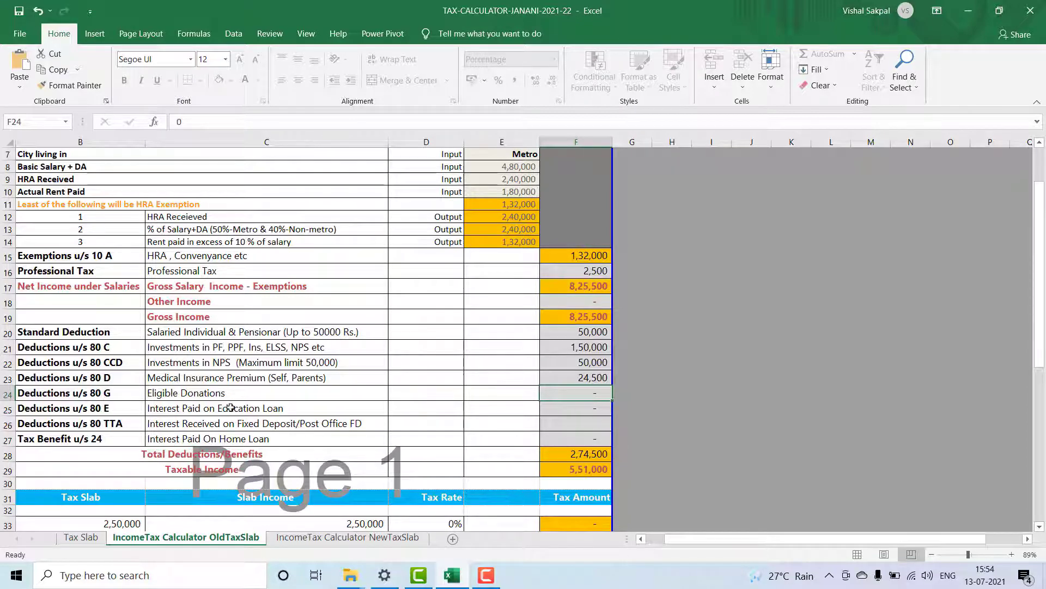
pyautogui.click(590, 409)
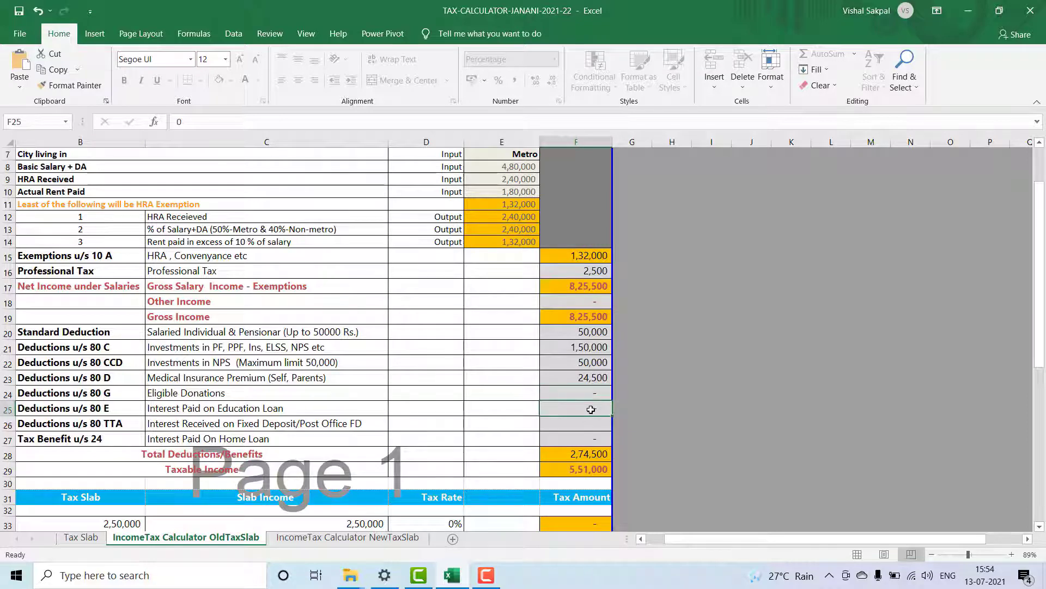
pyautogui.click(201, 427)
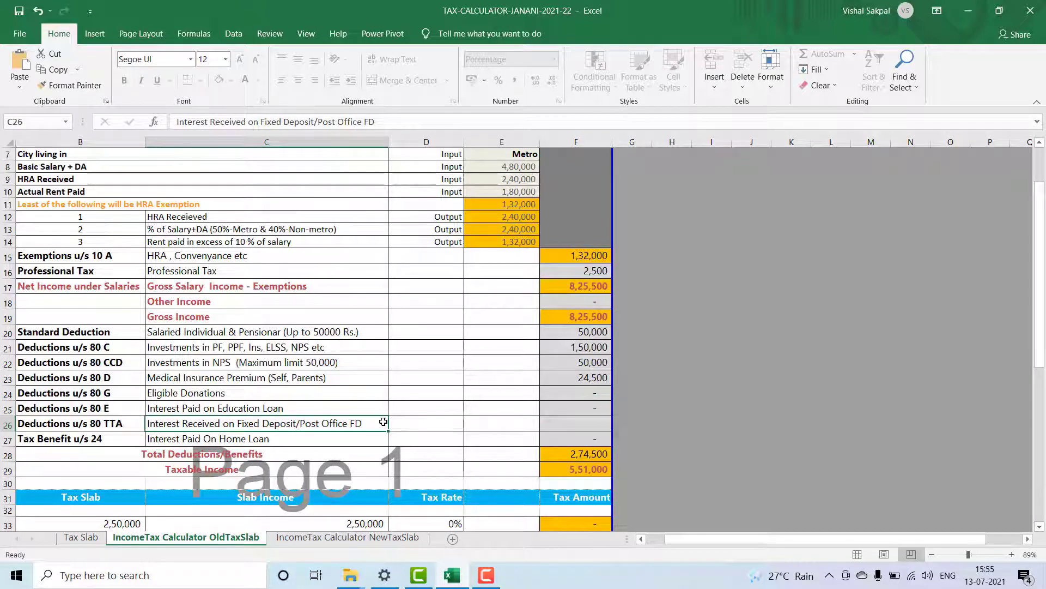
pyautogui.click(604, 420)
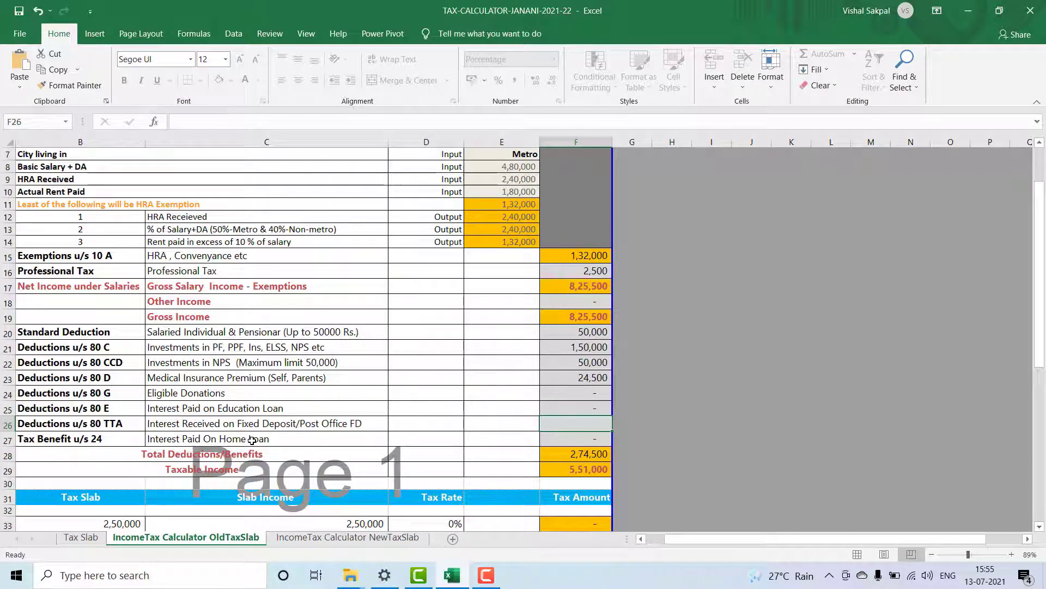
pyautogui.click(606, 439)
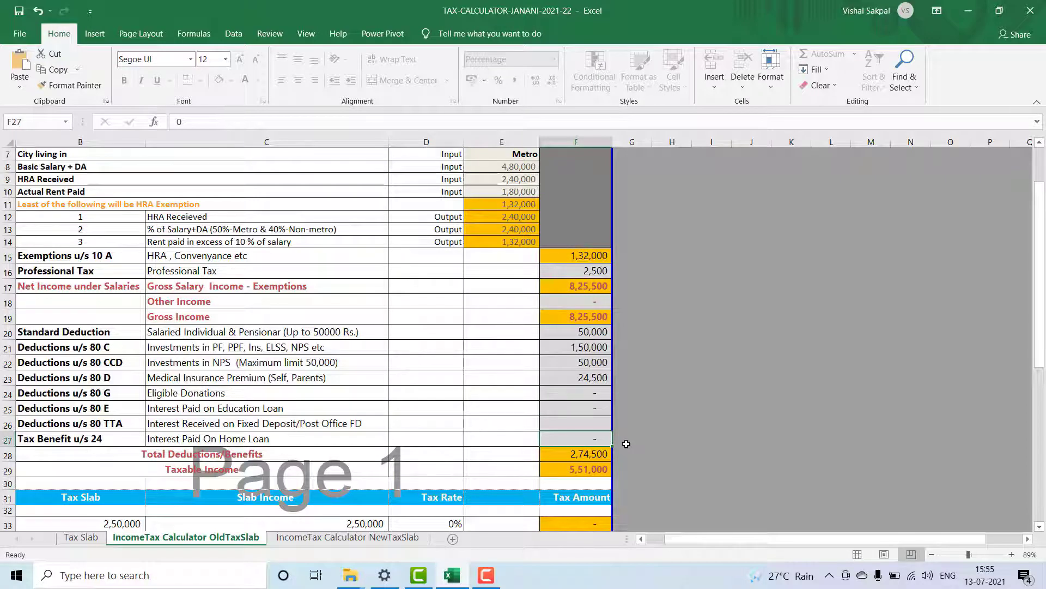
pyautogui.write('1')
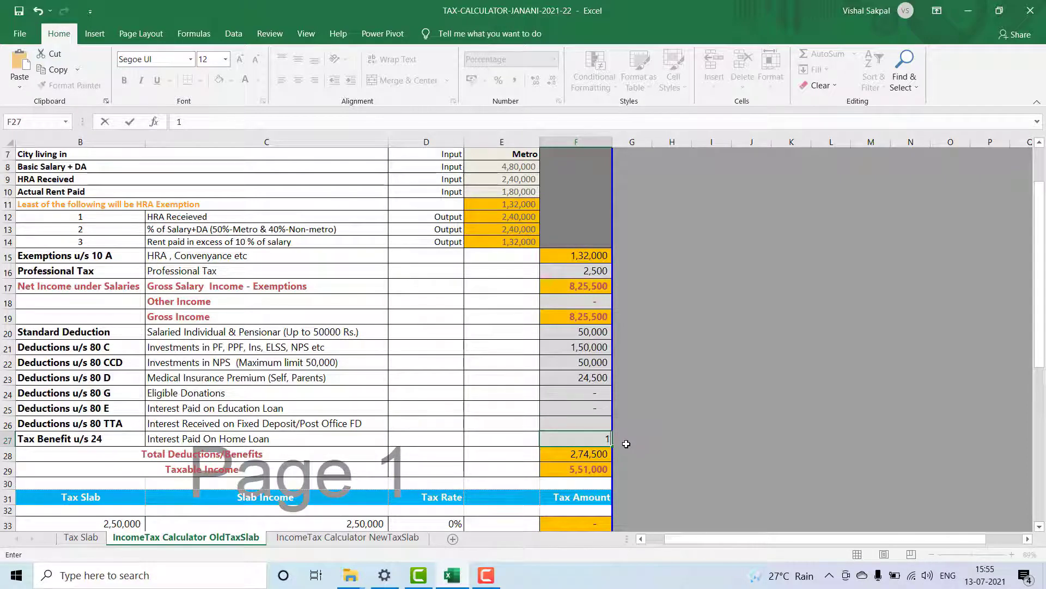
pyautogui.write(',47,')
pyautogui.write('500')
pyautogui.press('Return')
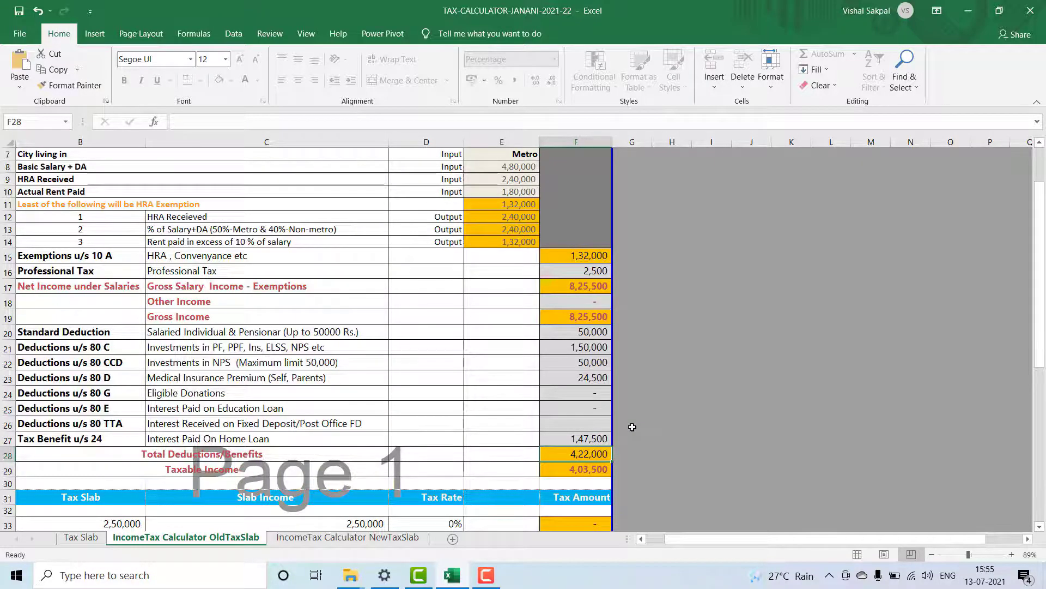
# Step: Reset the home loan interest amount under Tax Benefit u/s 24 to 0
pyautogui.scroll(-2, 632, 427)
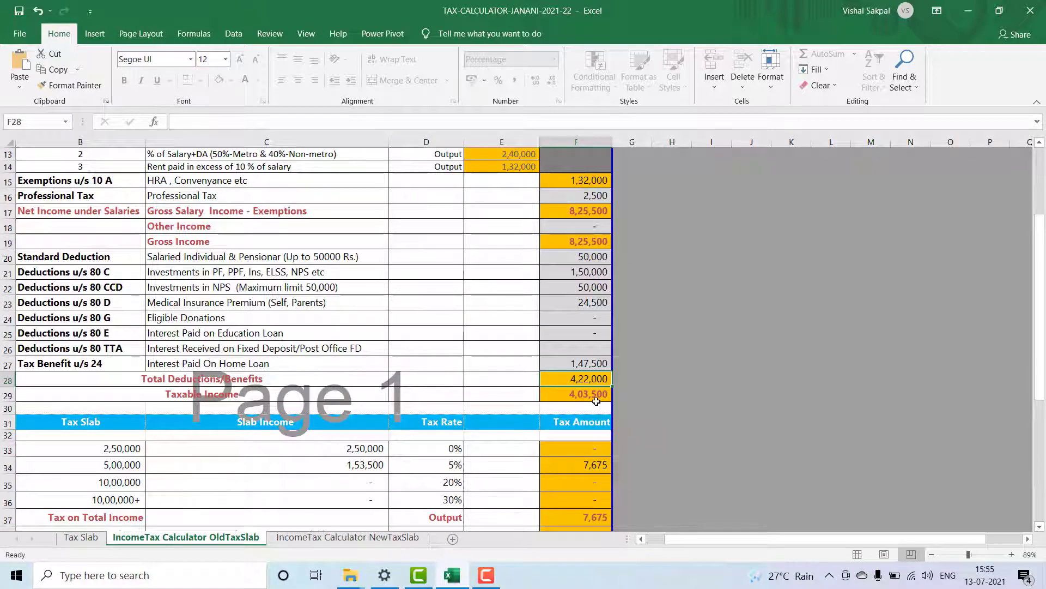
pyautogui.click(587, 366)
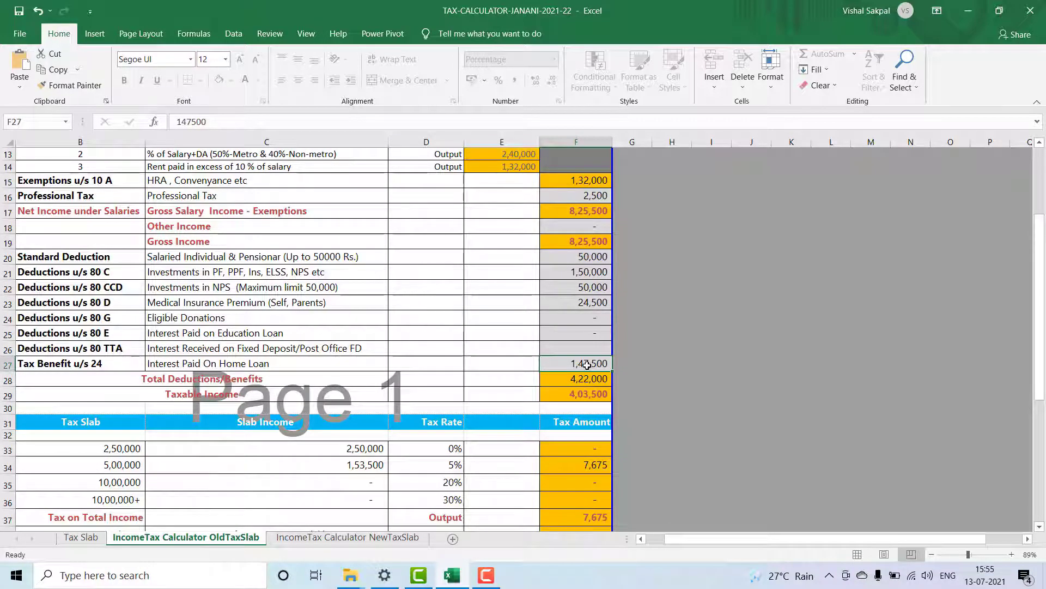
pyautogui.write('0')
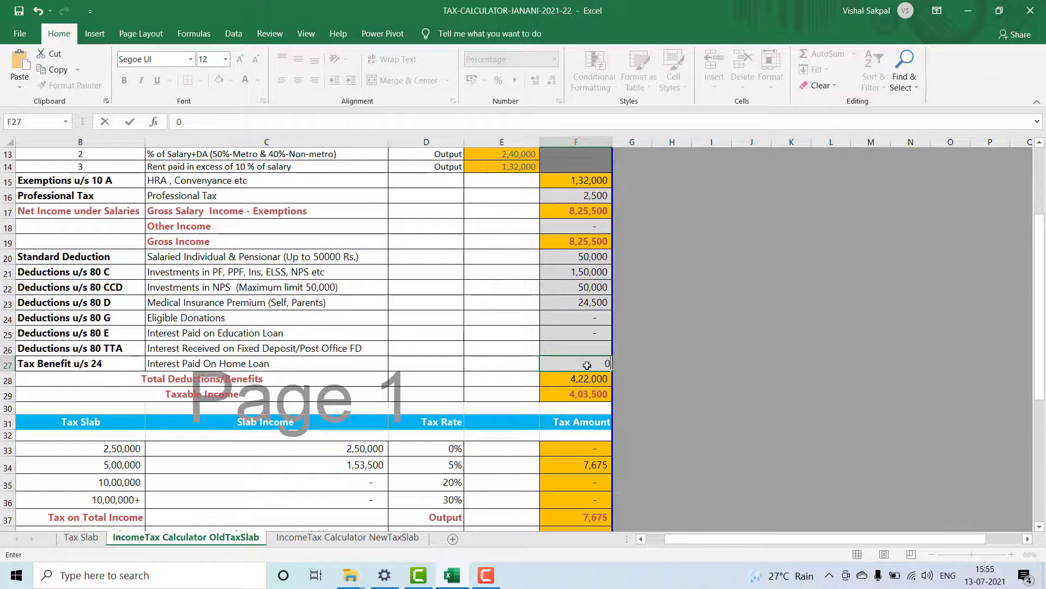
pyautogui.press('Return')
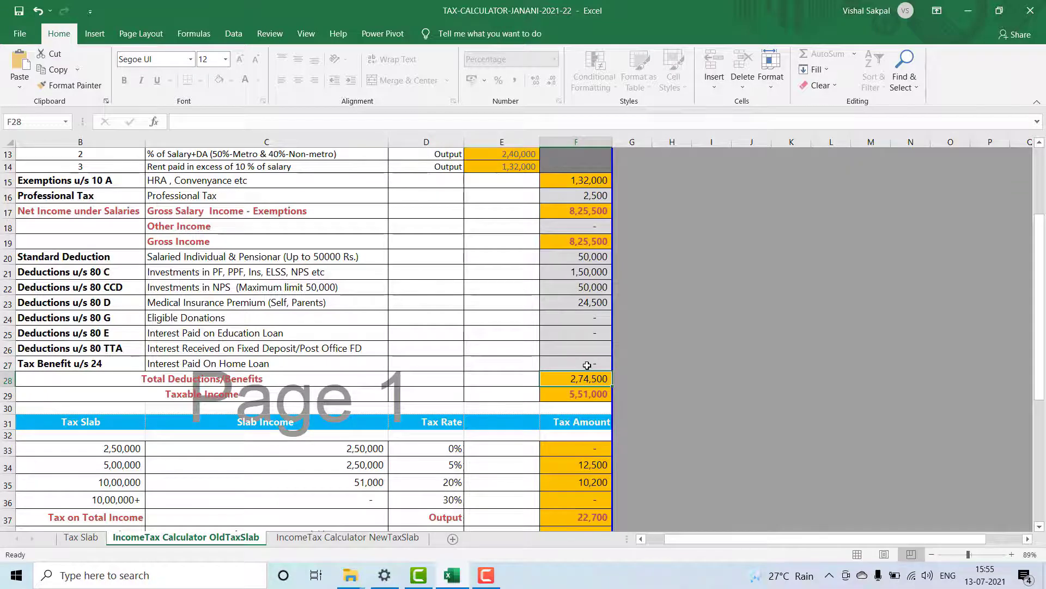
# Step: Check the taxable income, slab-wise tax amounts, tax liability with cess and monthly tax in the old tax slab calculator
pyautogui.scroll(-1, 587, 363)
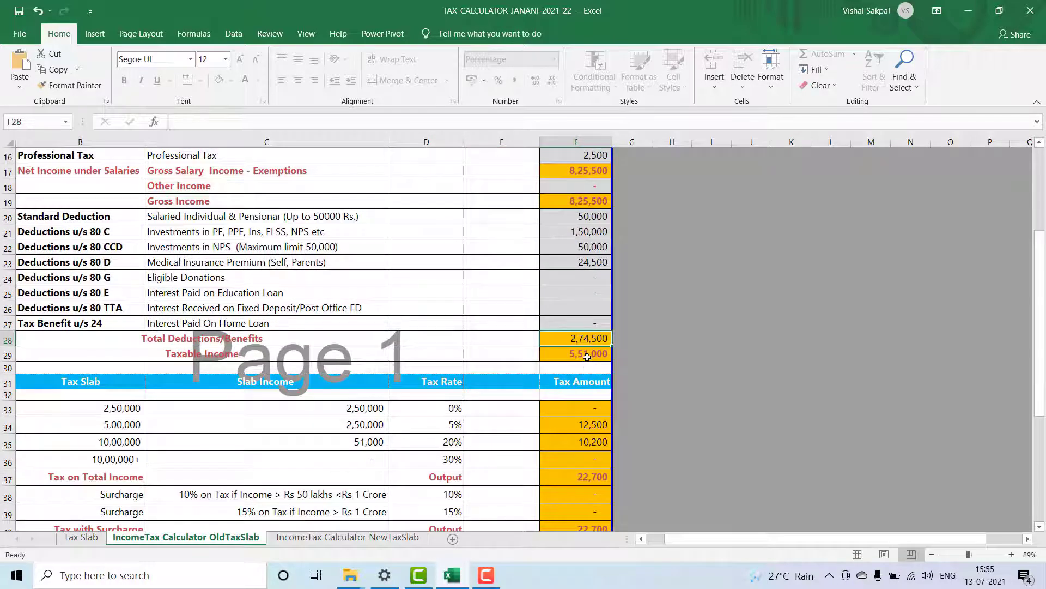
pyautogui.click(587, 357)
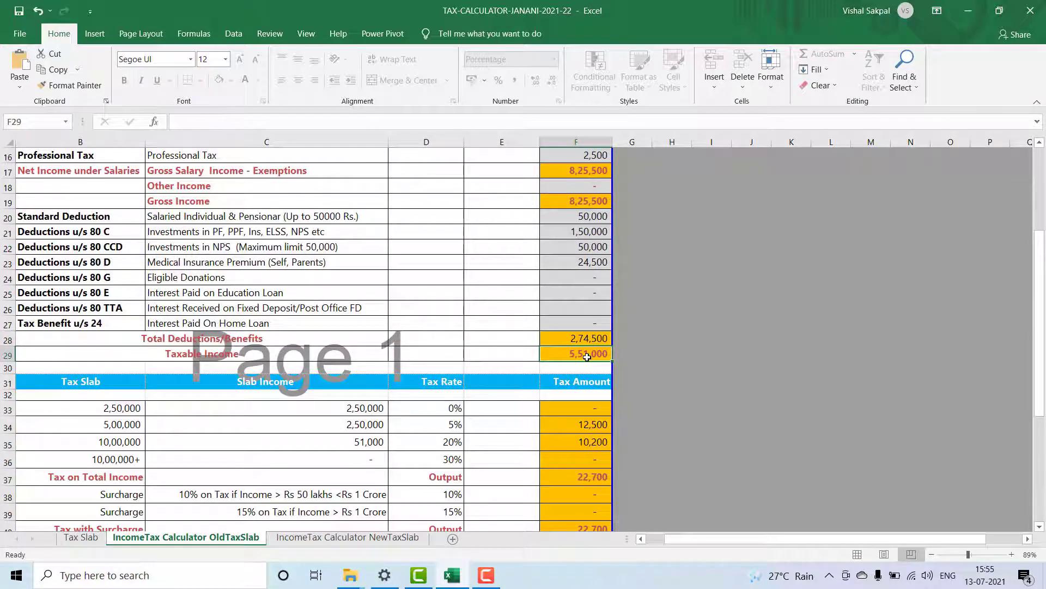
pyautogui.scroll(-3, 587, 357)
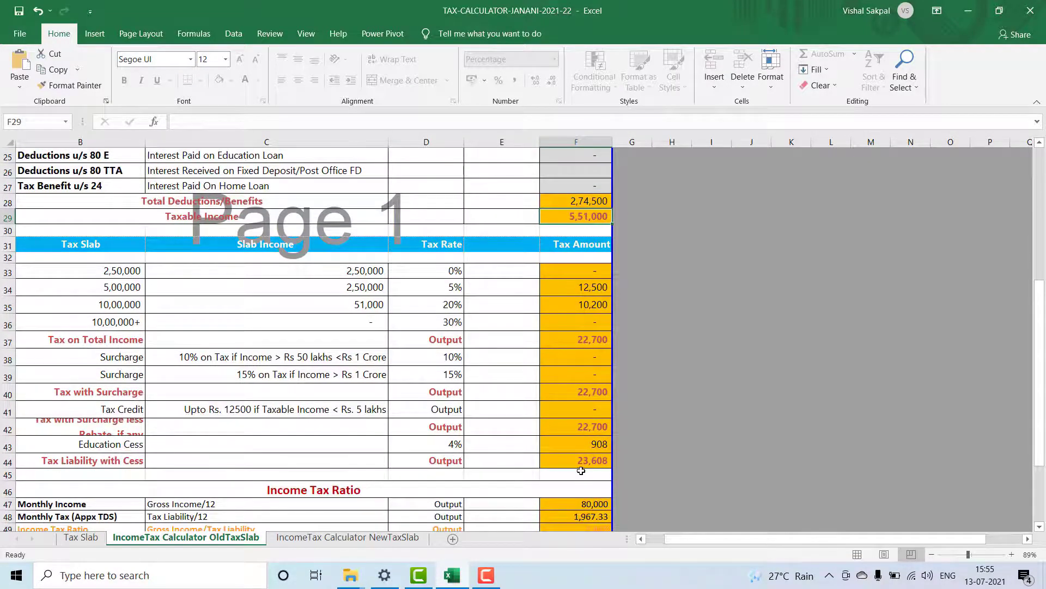
pyautogui.scroll(-1, 582, 469)
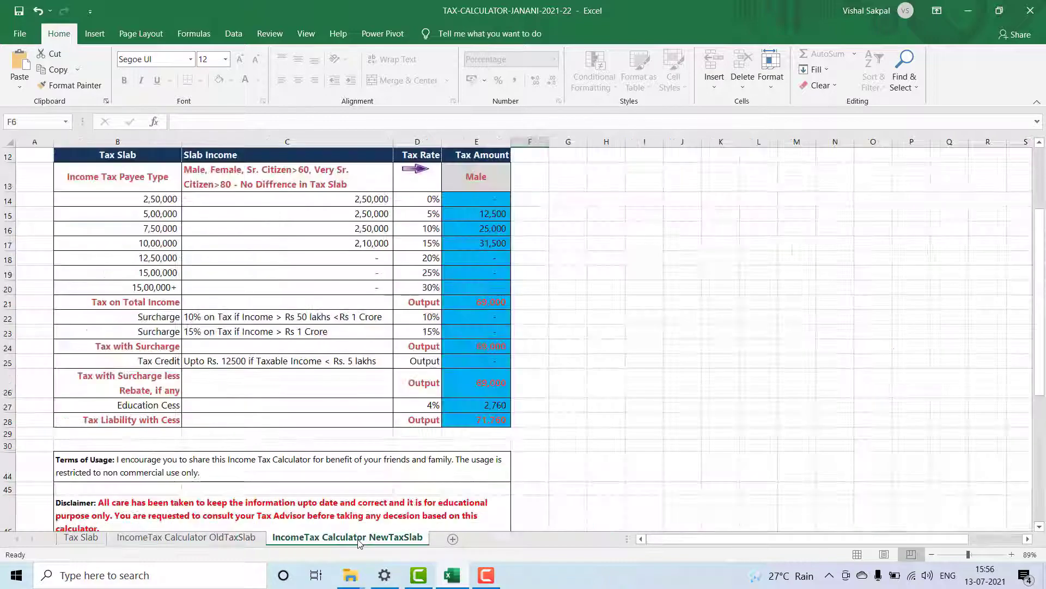
# Step: Examine the taxable income and slab-wise tax in the new tax slab calculator and compare its tax liability with the old slab's
pyautogui.click(359, 538)
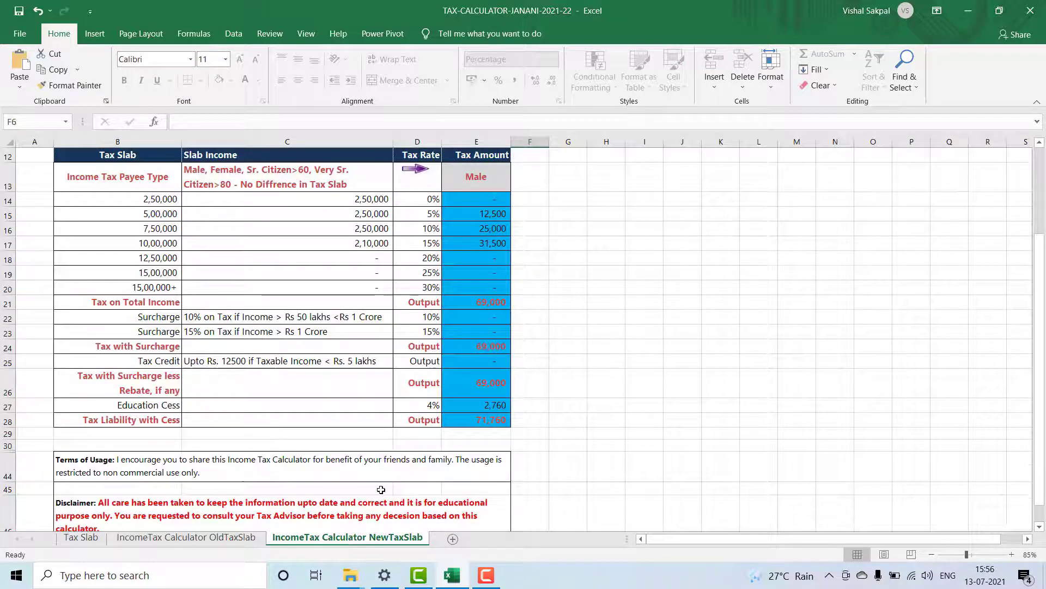
pyautogui.scroll(1, 382, 436)
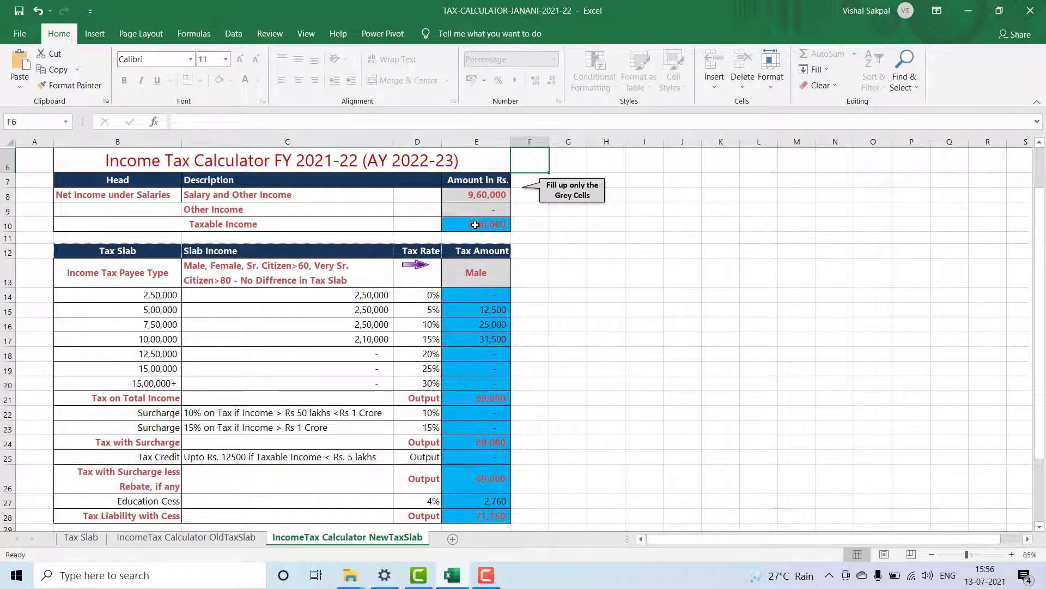
pyautogui.click(476, 224)
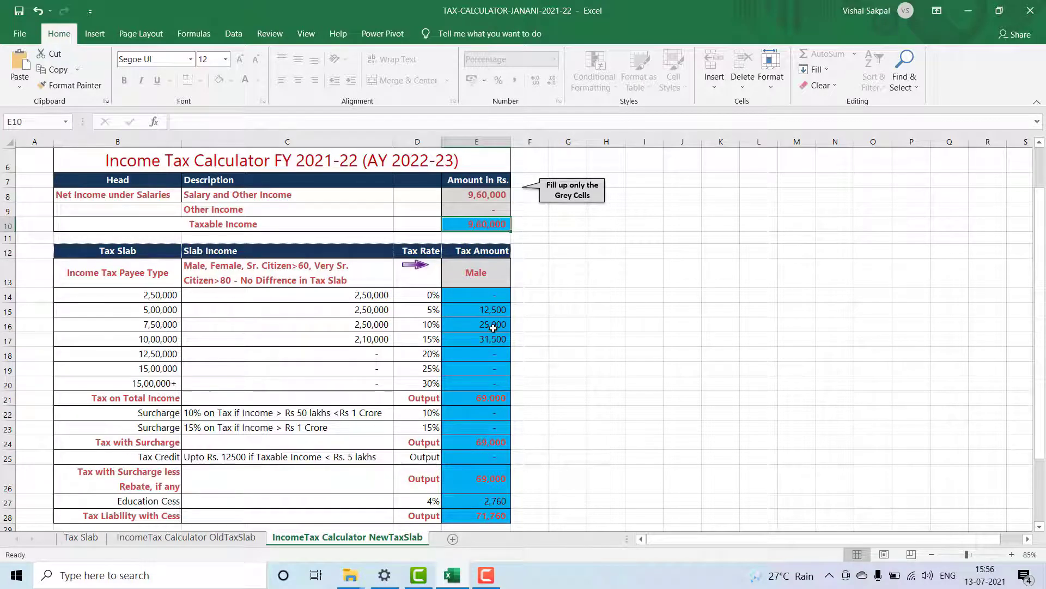
pyautogui.scroll(-1, 498, 338)
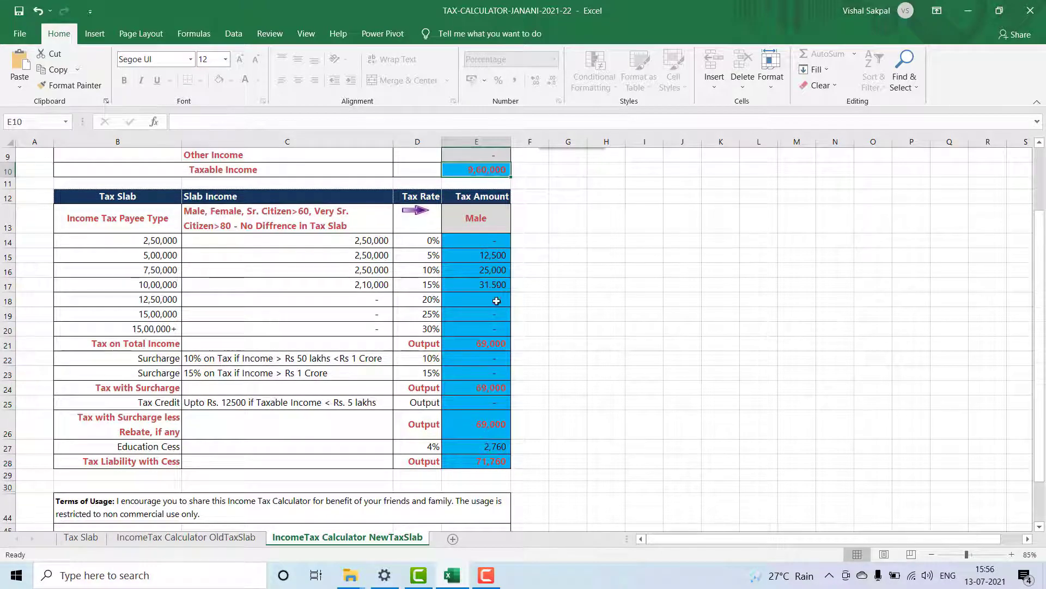
pyautogui.scroll(-1, 493, 402)
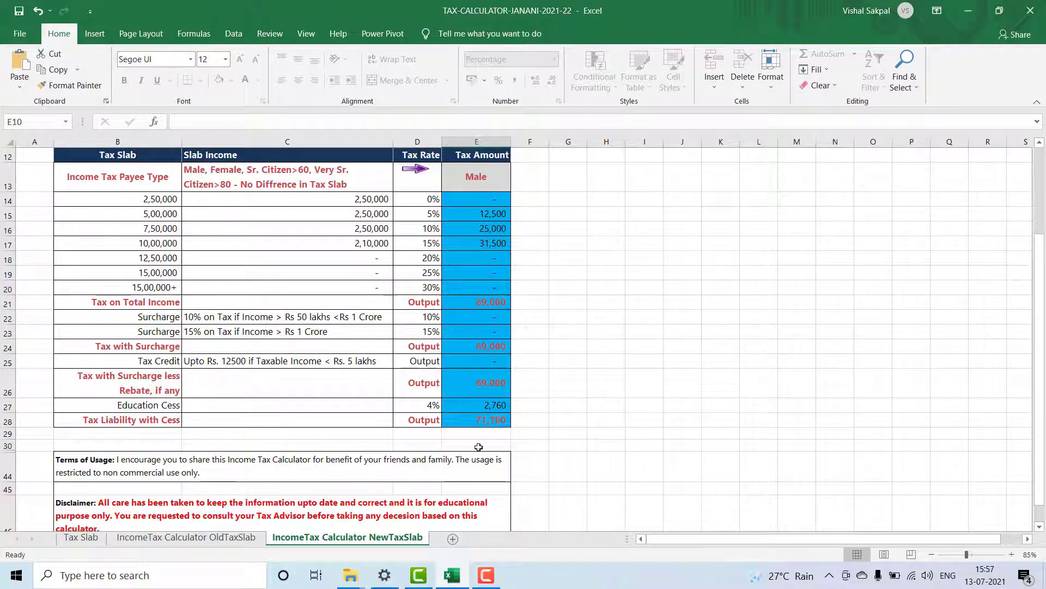
pyautogui.click(254, 539)
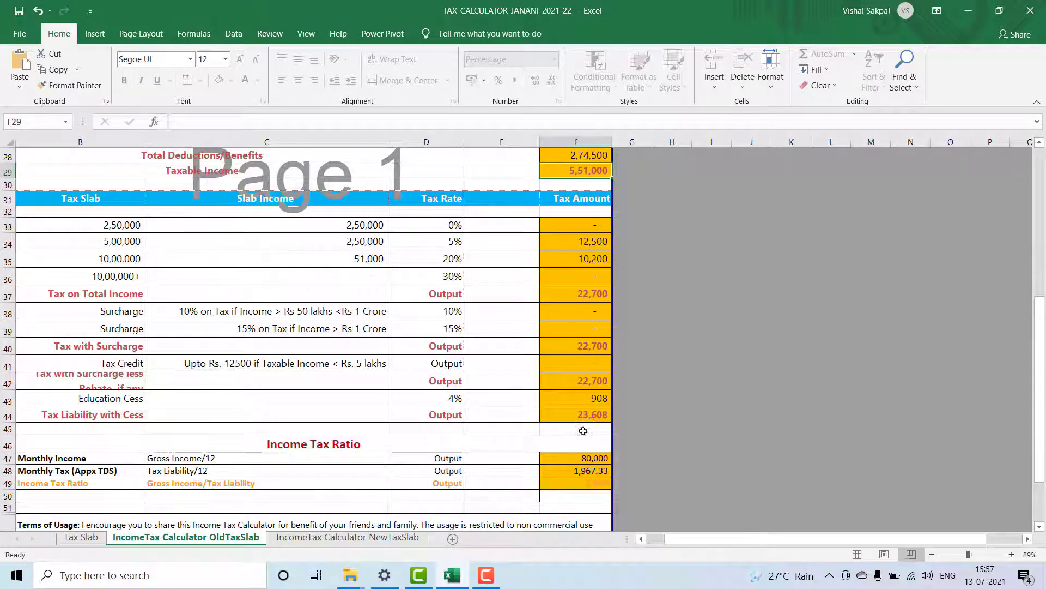
pyautogui.click(384, 538)
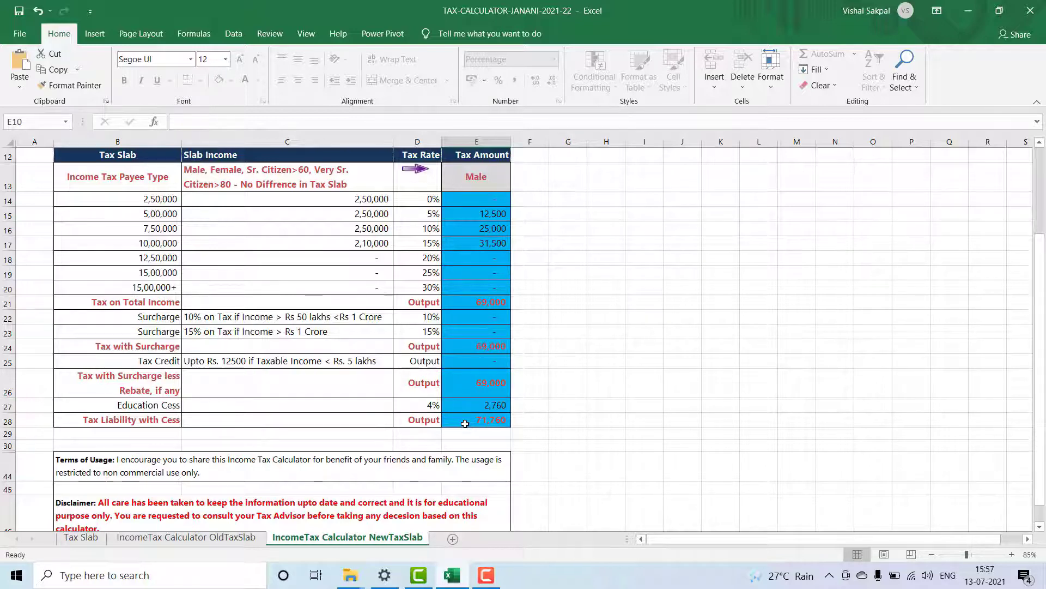
# Step: In the old tax slab calculator, set the Gross Income from salary and other income to 1500000
pyautogui.click(260, 540)
pyautogui.scroll(9, 505, 405)
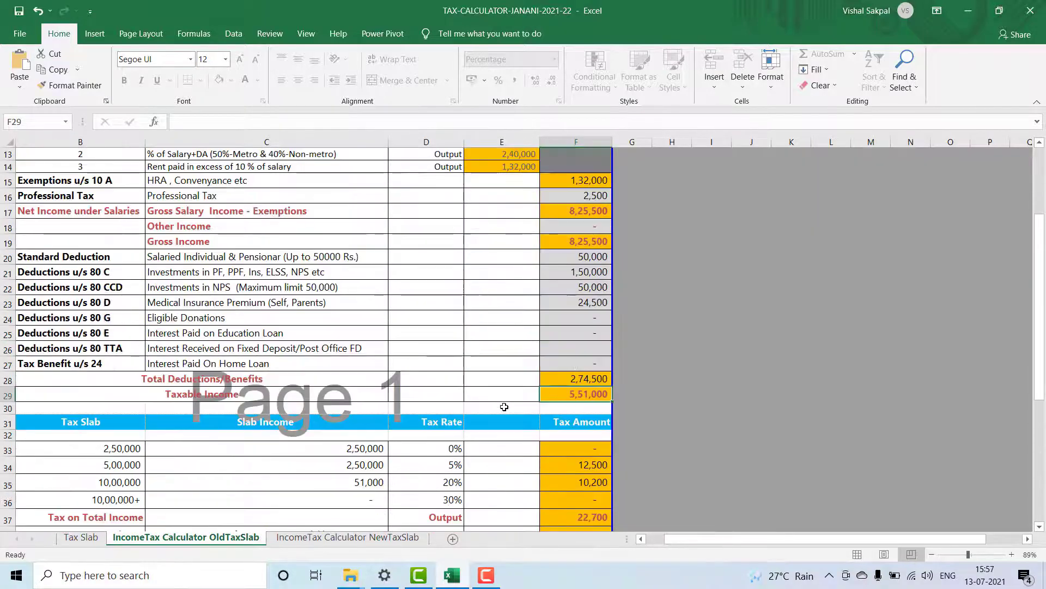
pyautogui.click(556, 240)
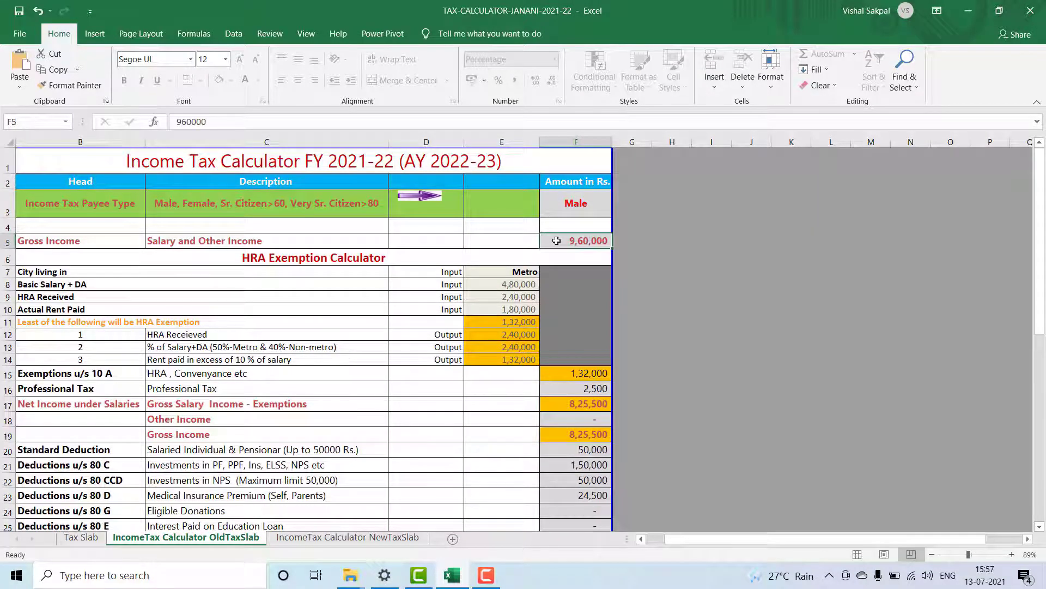
pyautogui.write('1500000')
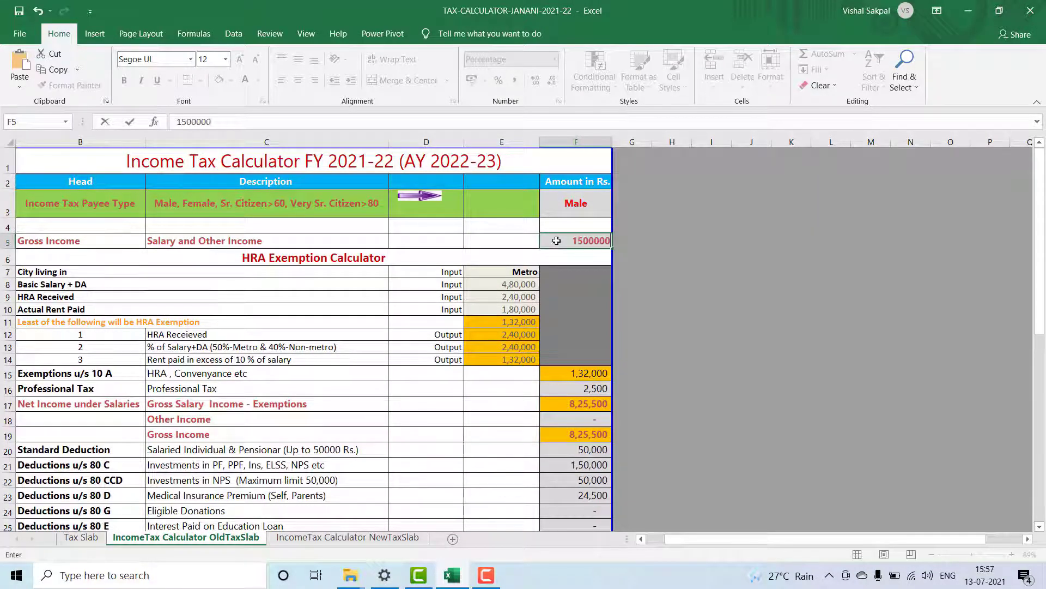
pyautogui.press('Return')
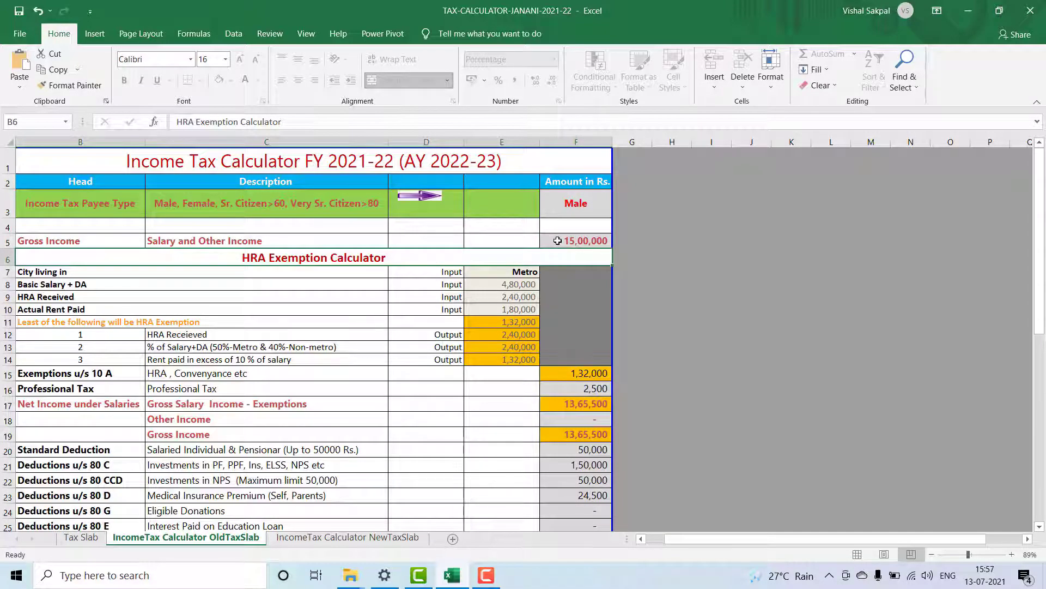
# Step: Compare the tax liability with cess for the changed gross income between the old and new tax slab calculators
pyautogui.scroll(-7, 597, 357)
pyautogui.scroll(-3, 596, 357)
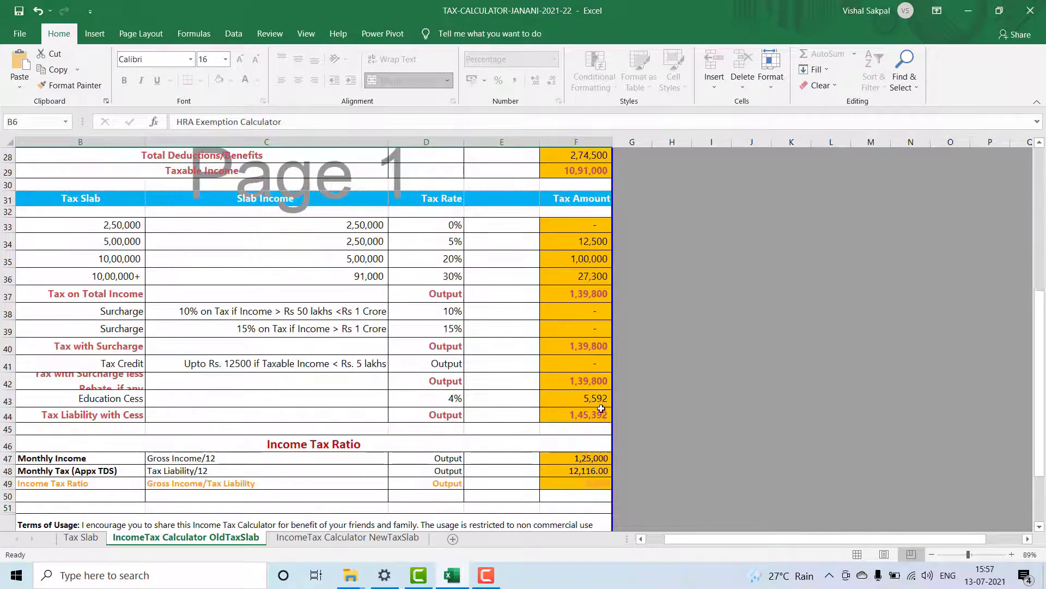
pyautogui.click(578, 374)
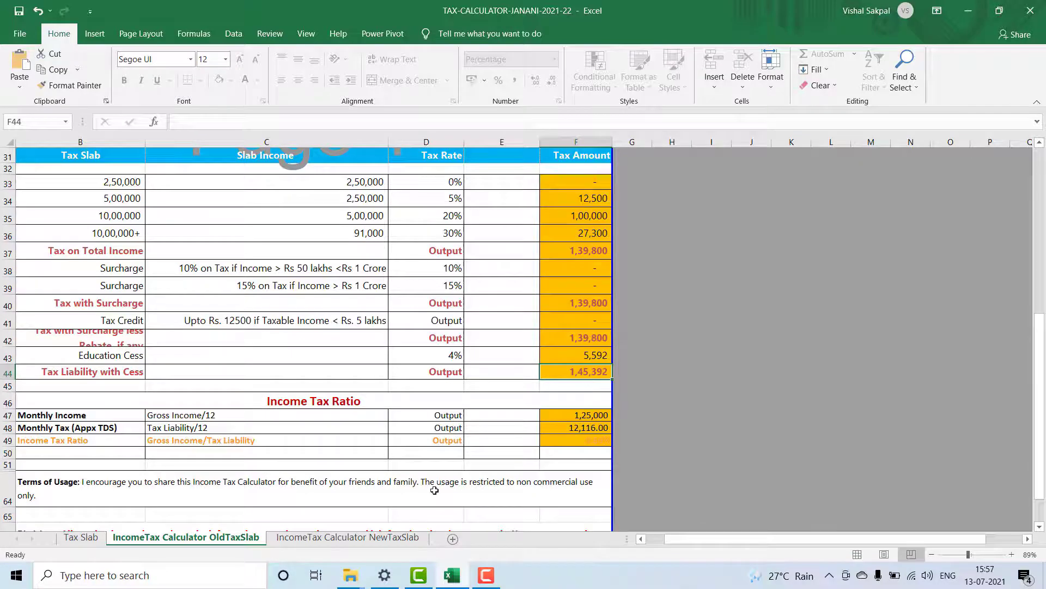
pyautogui.click(335, 538)
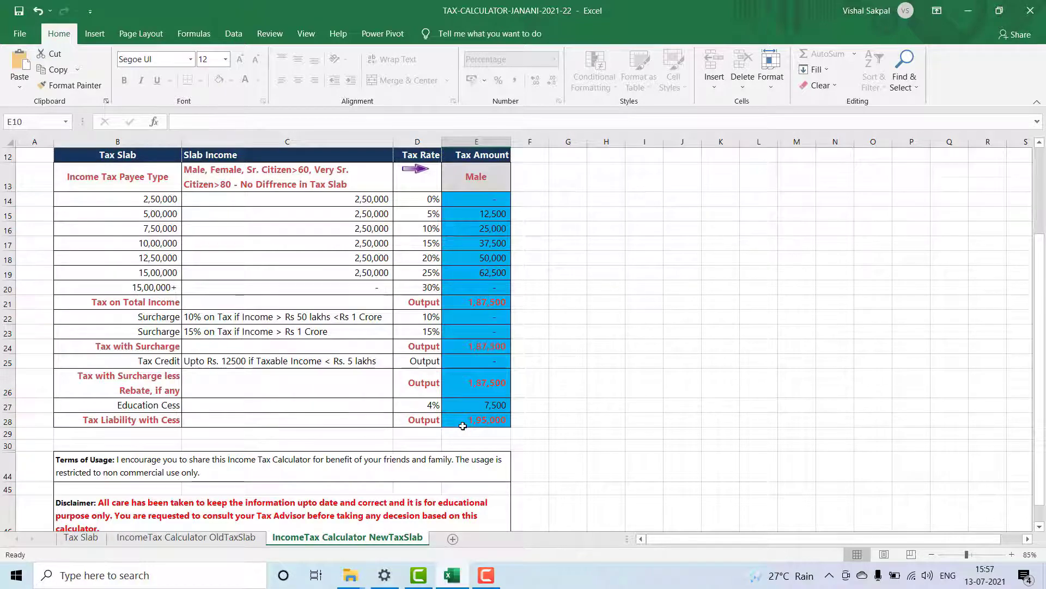
pyautogui.scroll(4, 462, 426)
pyautogui.click(205, 538)
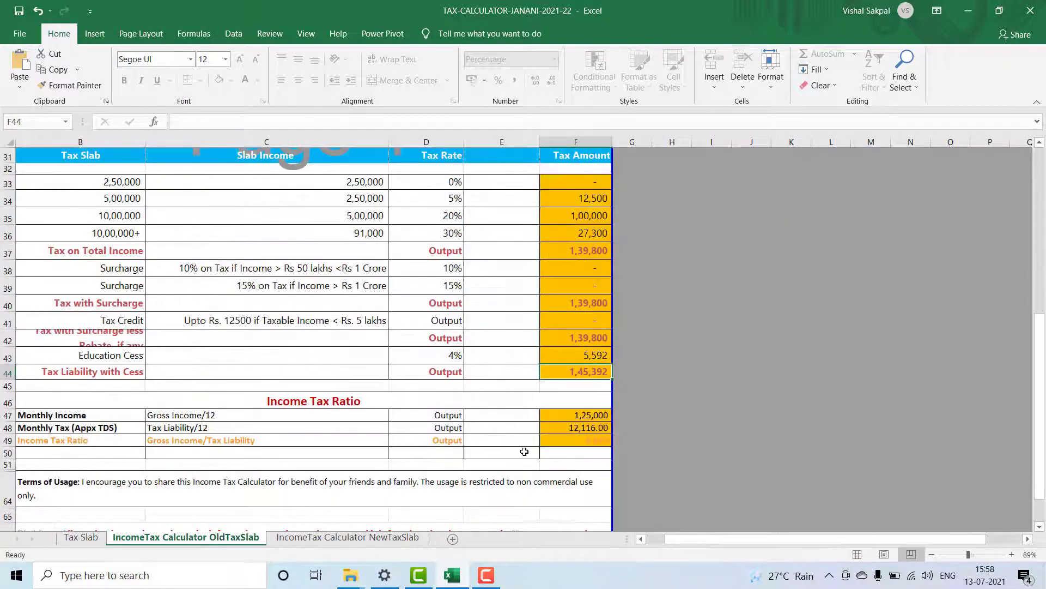
pyautogui.click(323, 543)
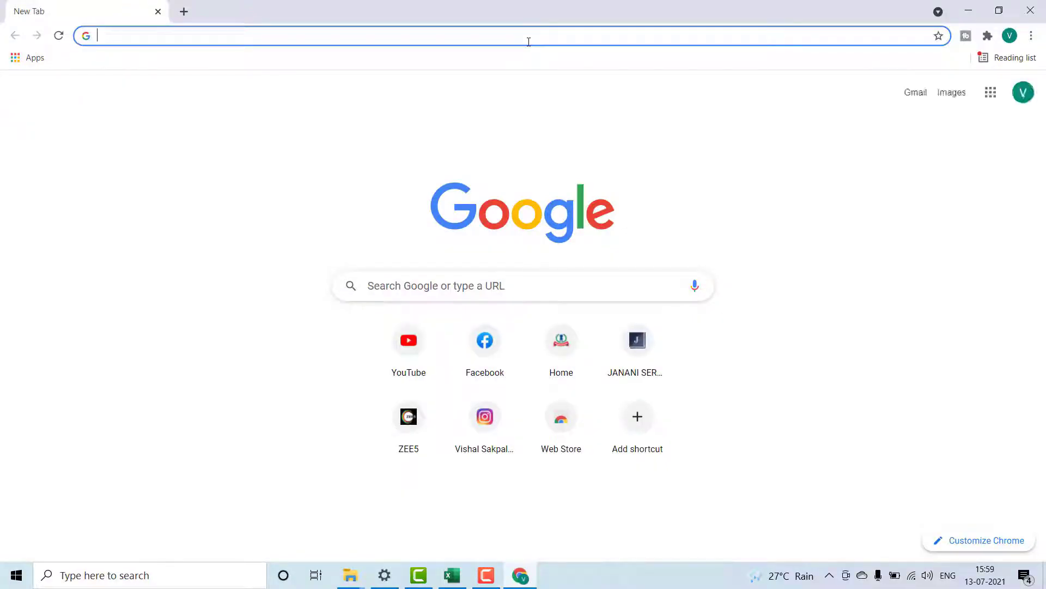
# Step: Open jananiservices.com in Chrome and view the Excel to Tally Converter section with its template downloads and file upload
pyautogui.write('jananiservices.com')
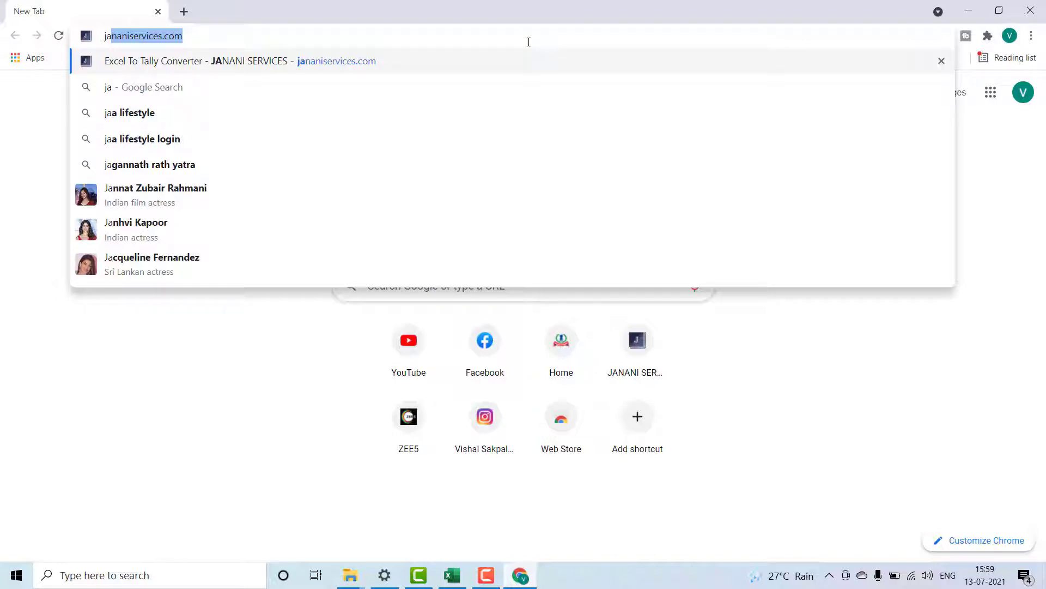
pyautogui.press('Return')
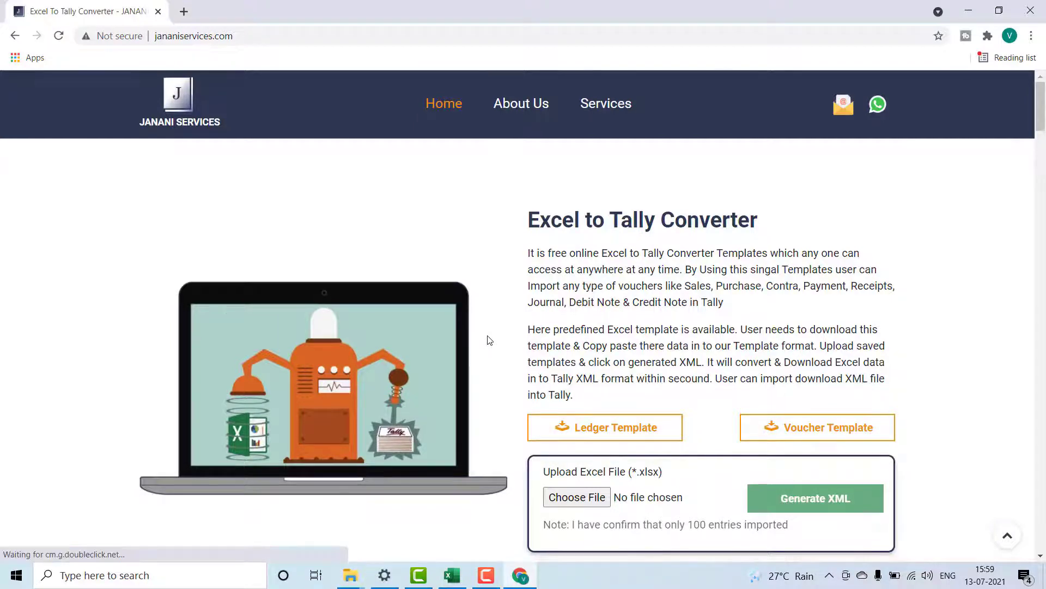
pyautogui.scroll(-2, 488, 335)
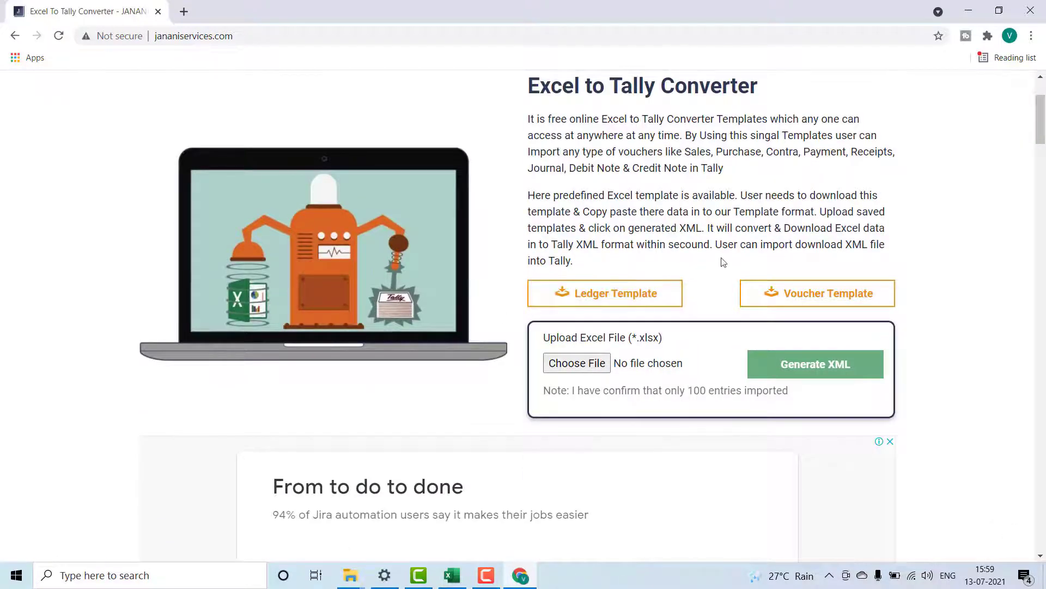
pyautogui.scroll(-1, 723, 262)
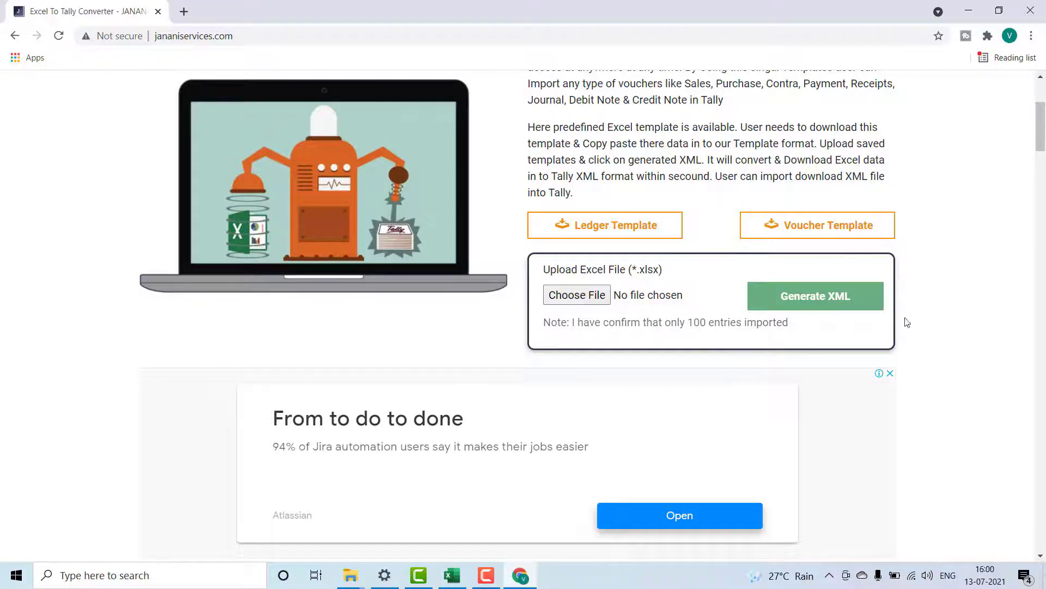
# Step: Look through the home page's conversion steps and instructions down to the Income Tax Calculator section and its calculation link
pyautogui.scroll(-5, 916, 330)
pyautogui.scroll(-13, 917, 330)
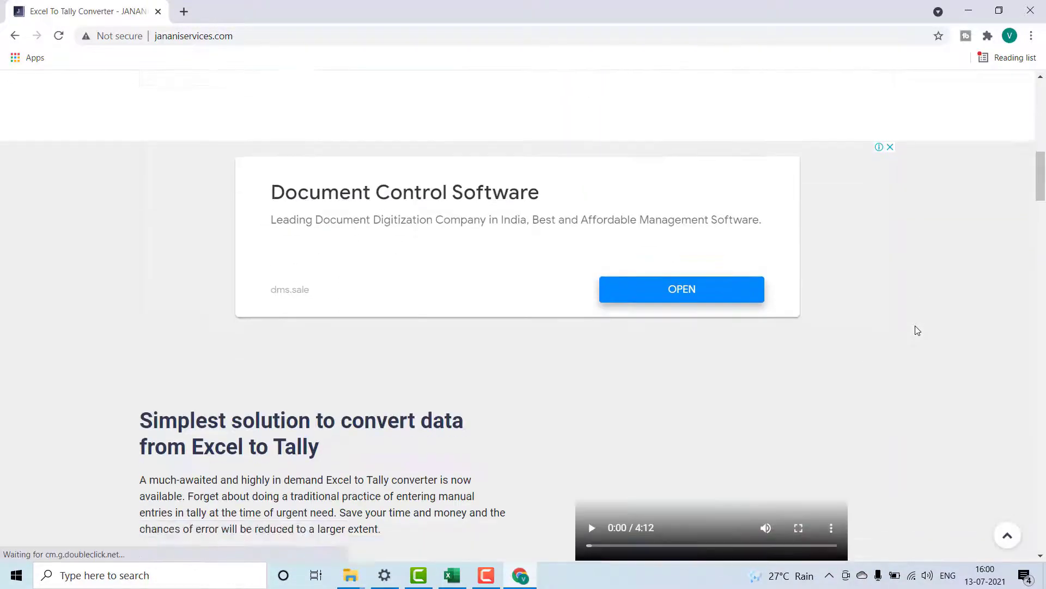
pyautogui.scroll(-10, 917, 330)
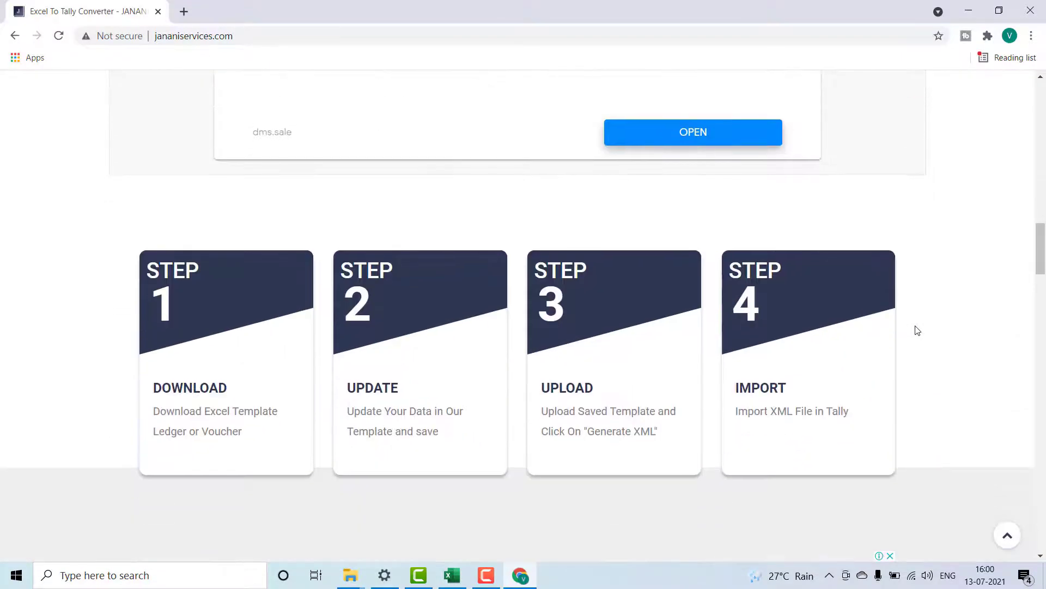
pyautogui.scroll(-1, 917, 331)
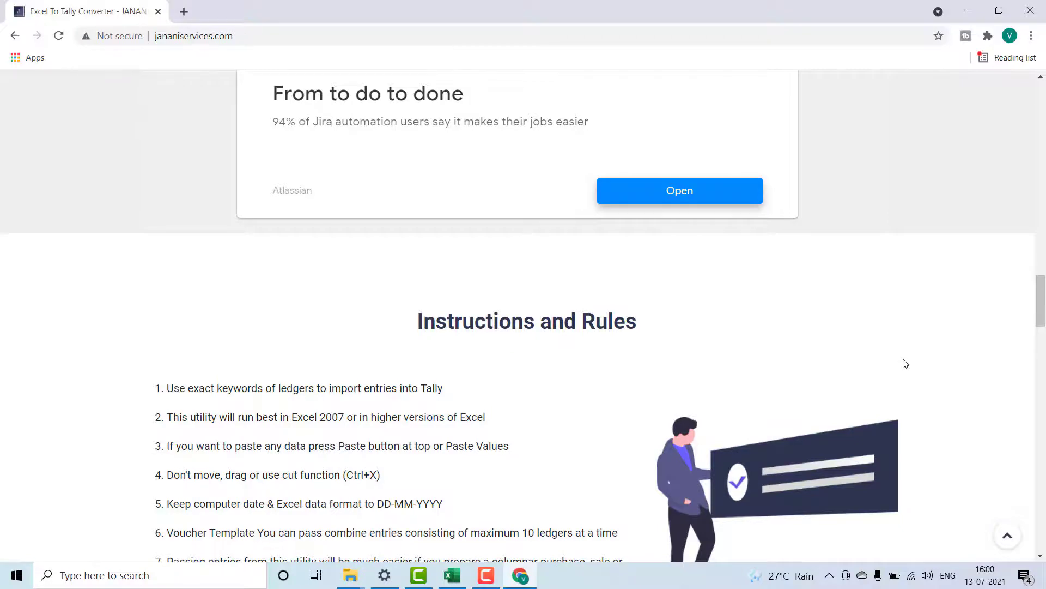
pyautogui.scroll(-12, 1023, 467)
pyautogui.scroll(-1, 914, 429)
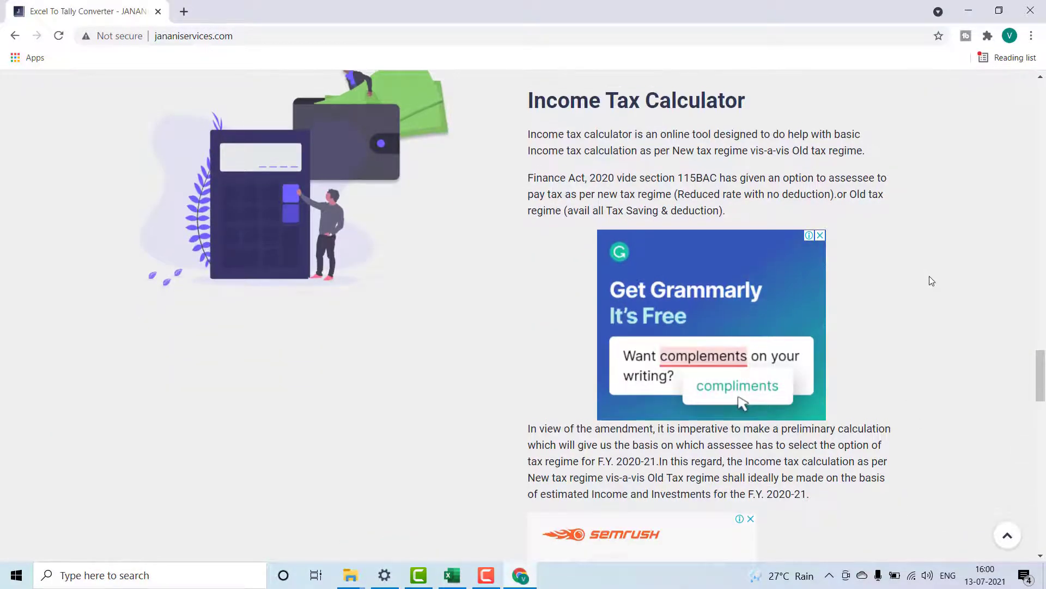
pyautogui.scroll(-5, 969, 335)
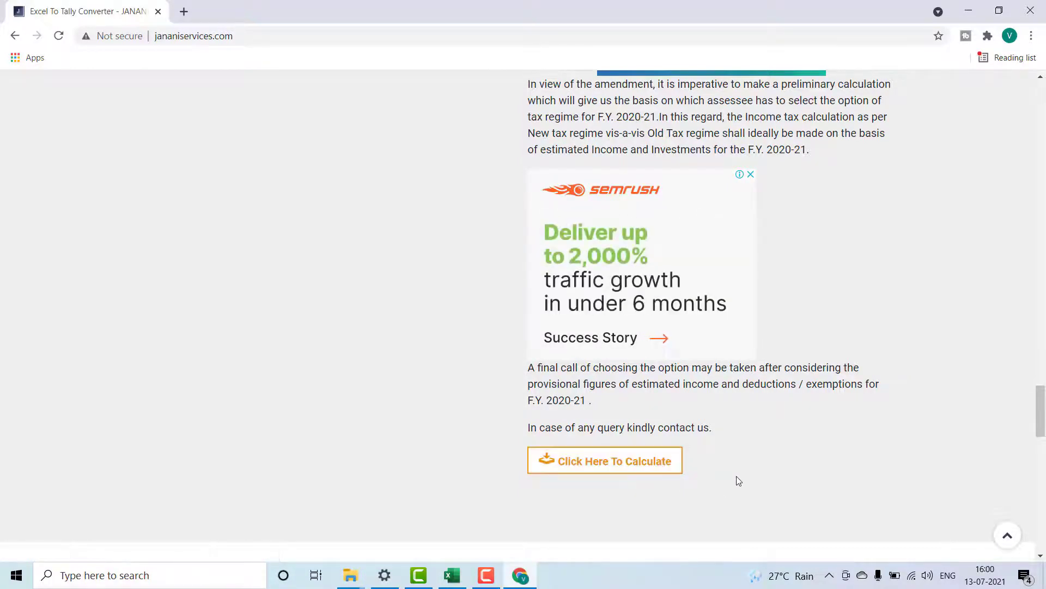
# Step: Review the FAQ and the contact form further down the page, and return to the Excel to Tally introduction and its video
pyautogui.scroll(-12, 738, 480)
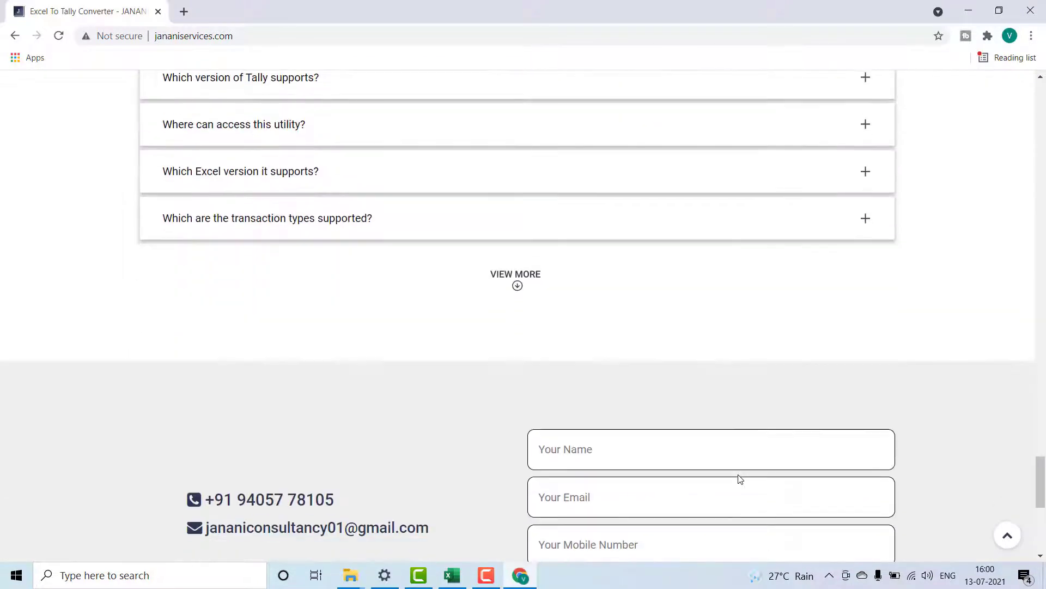
pyautogui.scroll(-1, 740, 479)
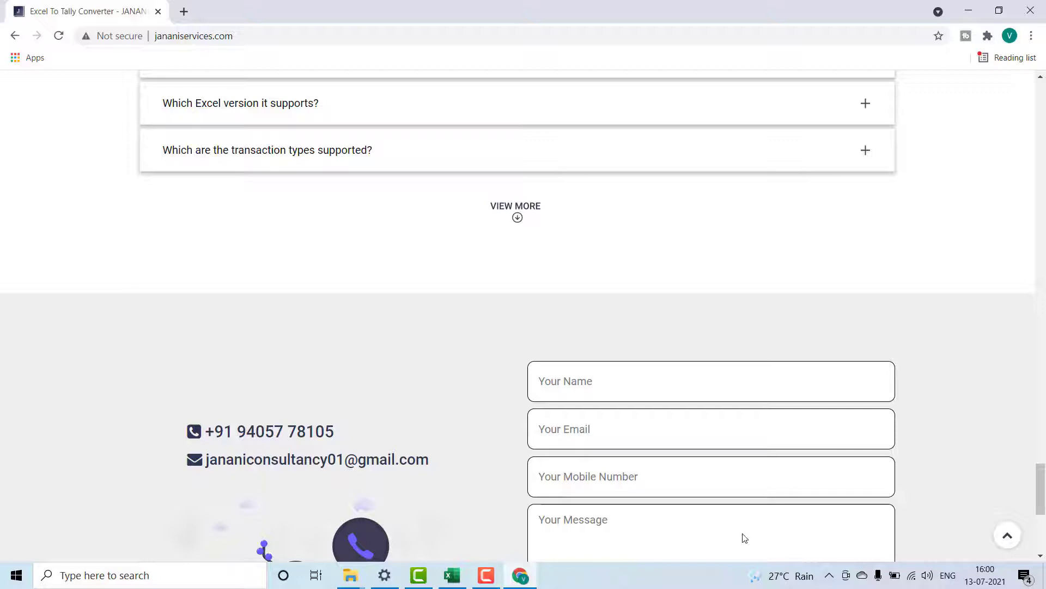
pyautogui.scroll(-1, 745, 538)
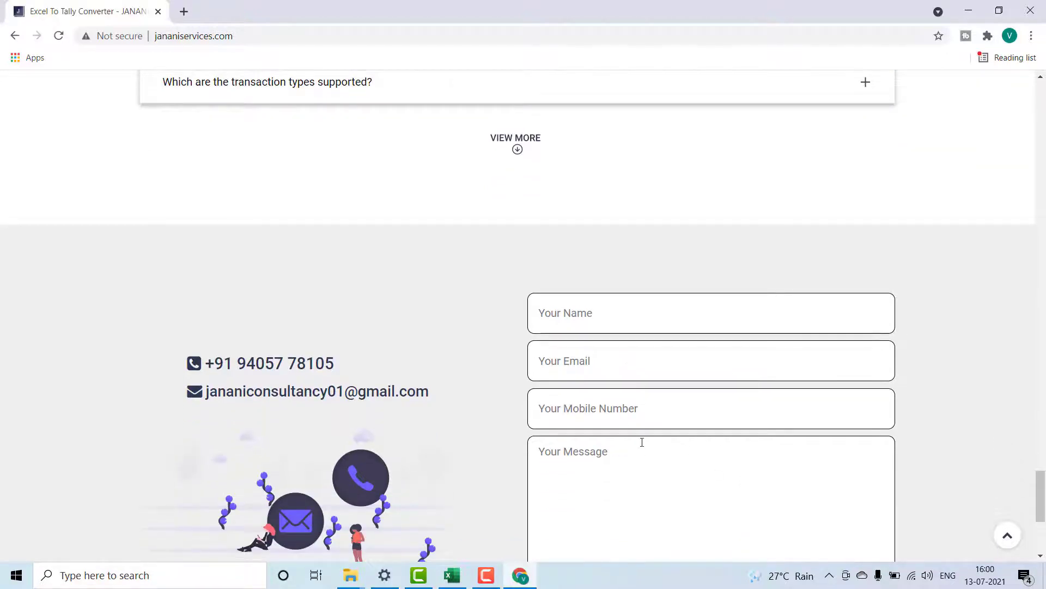
pyautogui.scroll(-2, 645, 480)
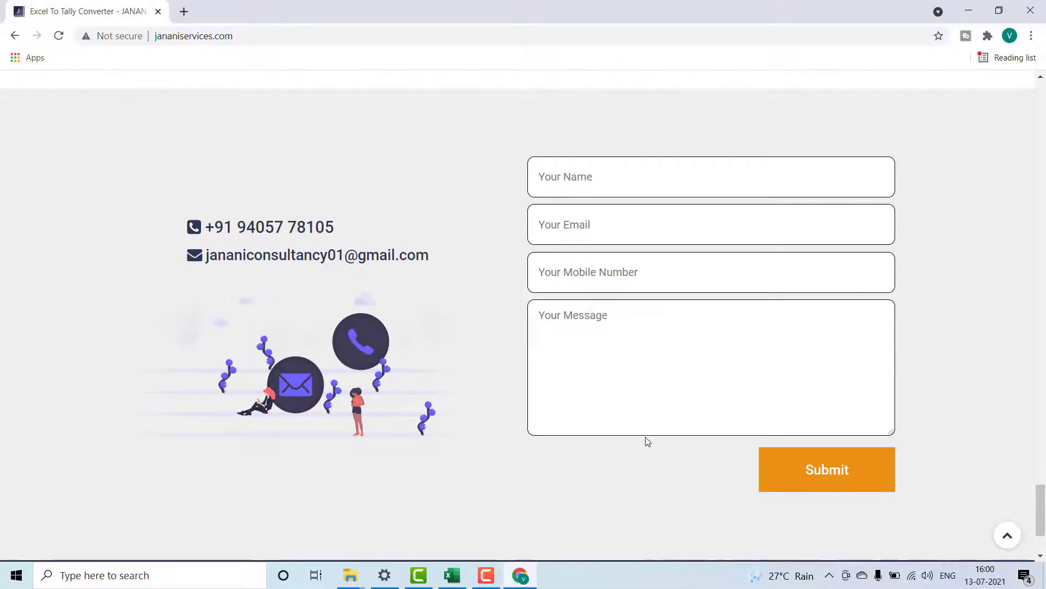
pyautogui.scroll(2, 649, 439)
pyautogui.scroll(4, 647, 425)
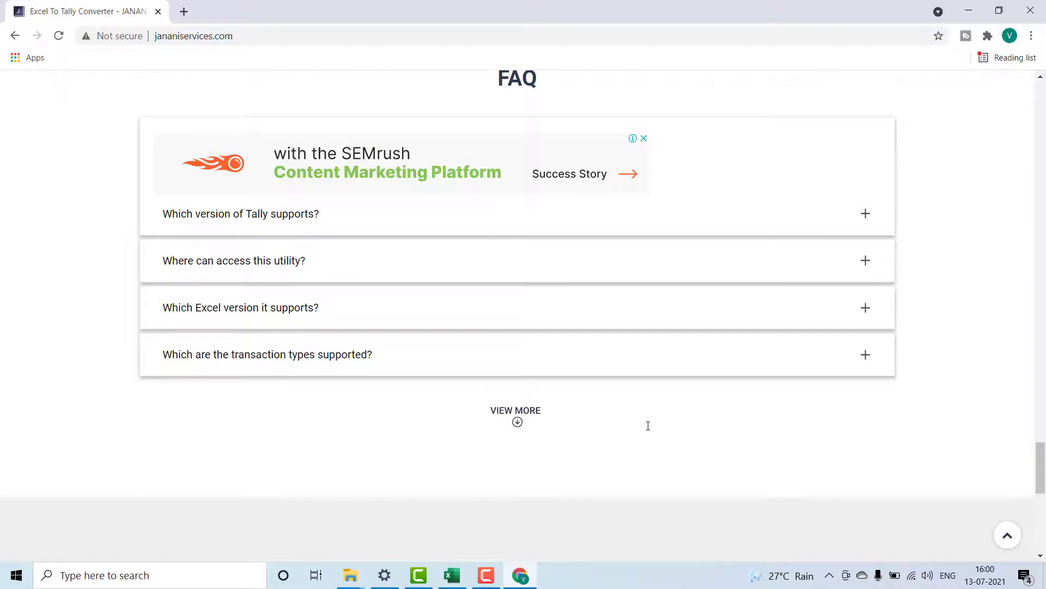
pyautogui.scroll(5, 648, 426)
pyautogui.scroll(18, 649, 430)
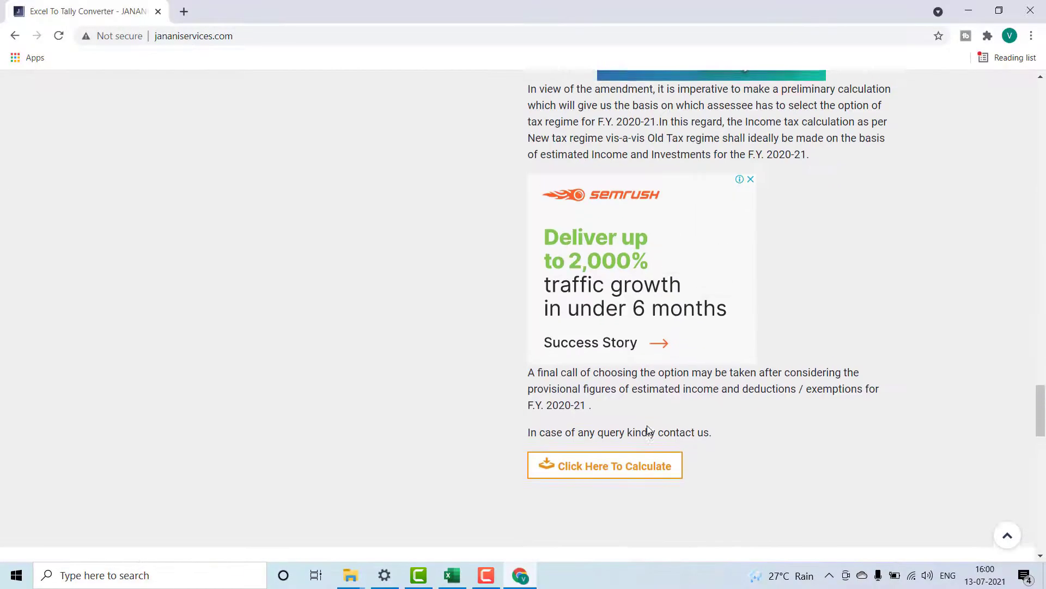
pyautogui.scroll(5, 648, 430)
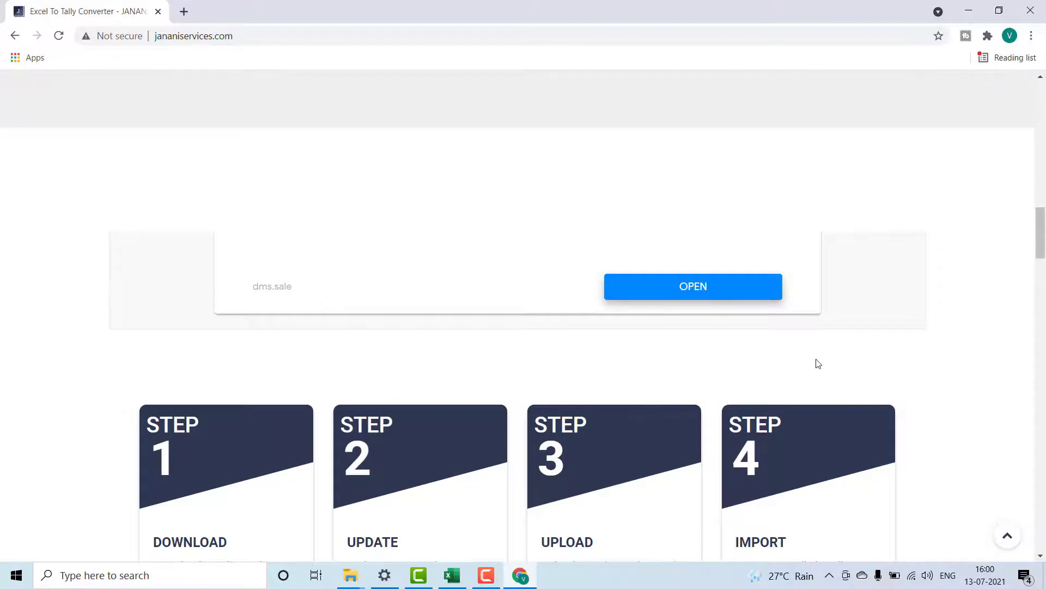
pyautogui.scroll(6, 817, 364)
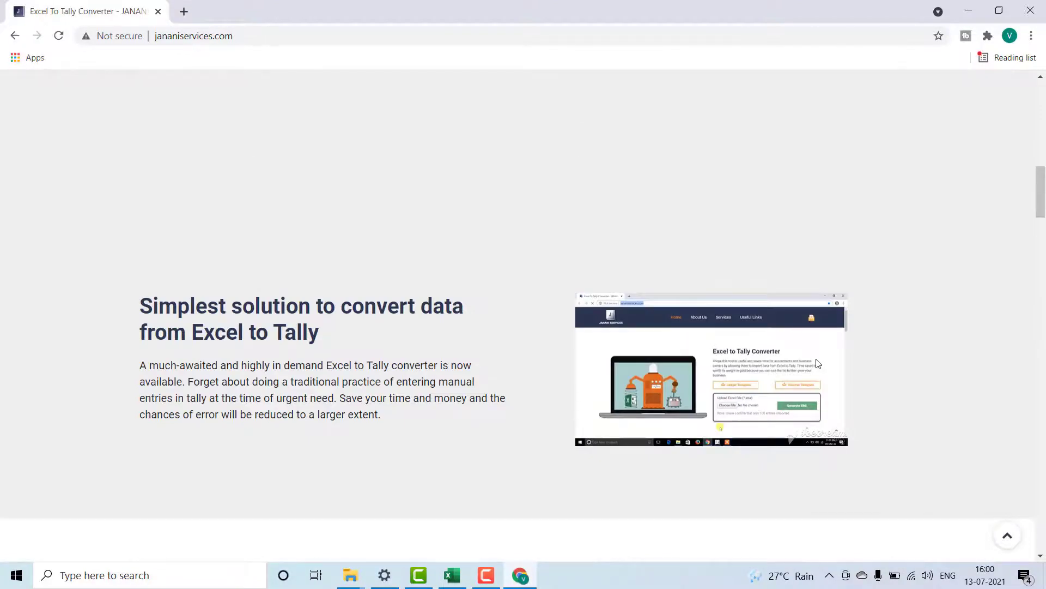